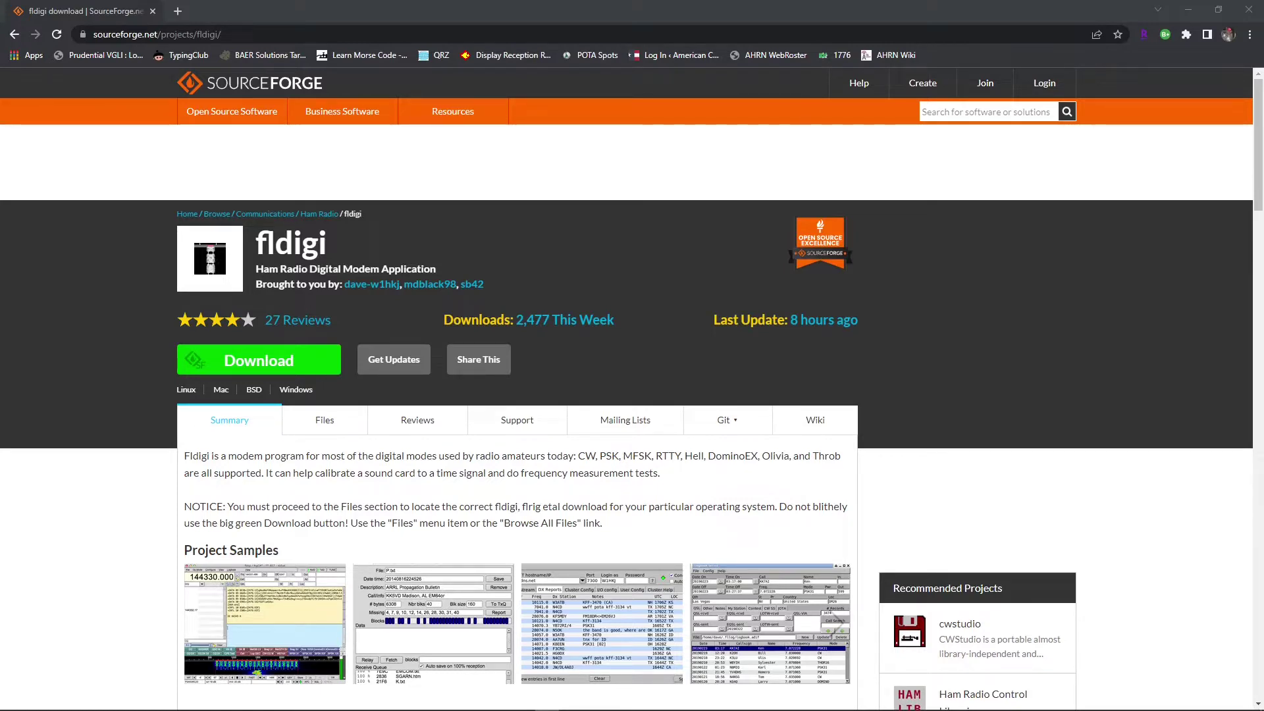
Step: Download the latest Windows installer, fldigi-4.1.22_setup.exe, from the fldigi project's file listing
{"action": "left_click", "coordinate": [336, 418]}
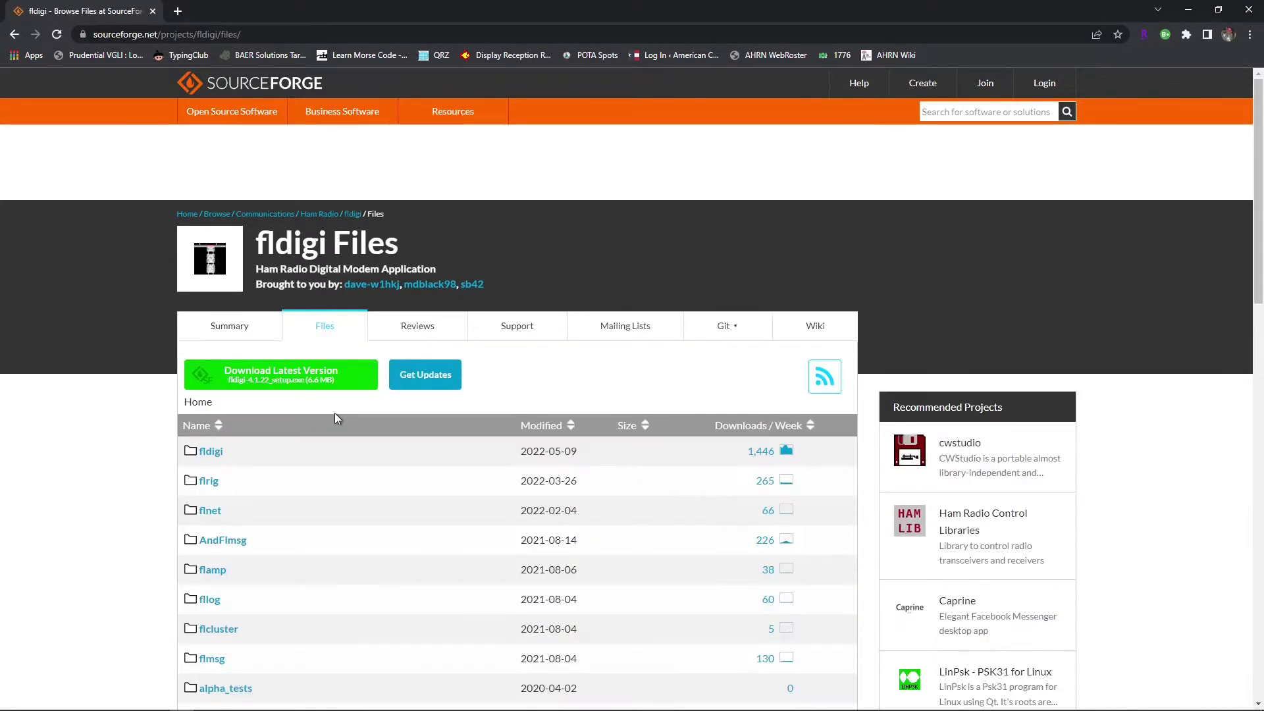
{"action": "scroll", "coordinate": [320, 499], "scroll_direction": "down", "scroll_amount": 1}
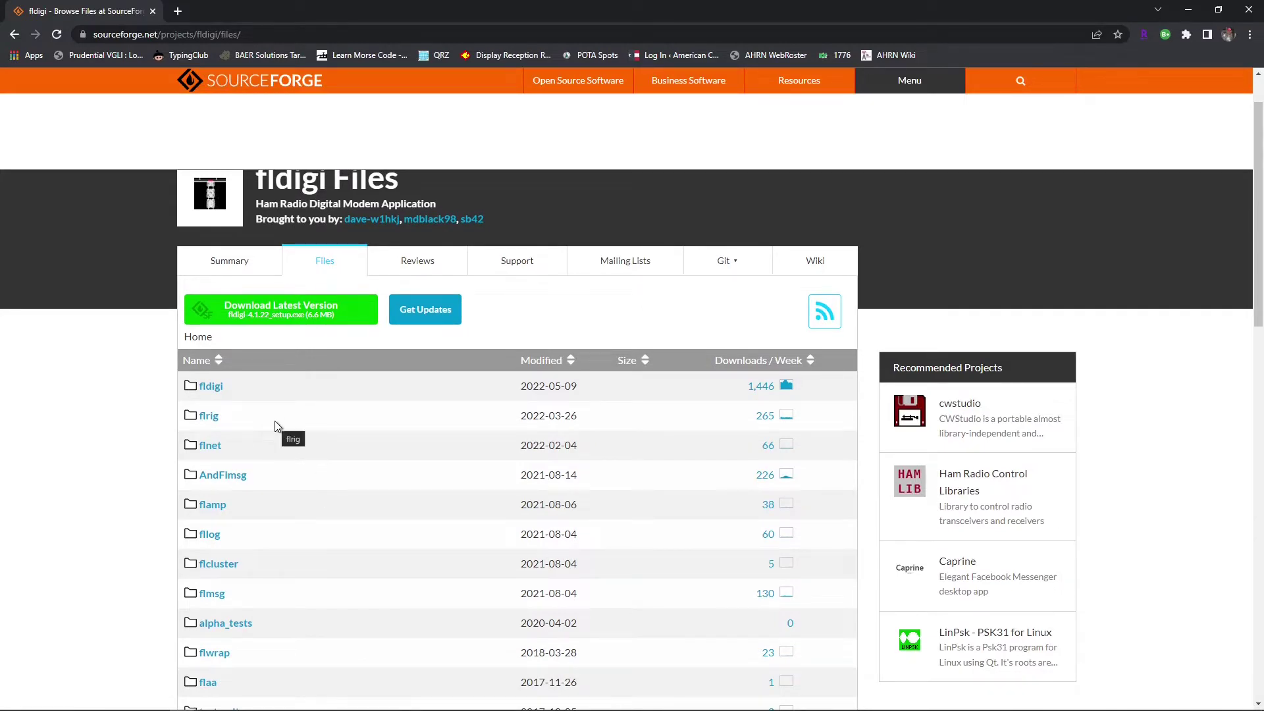
{"action": "left_click", "coordinate": [268, 318]}
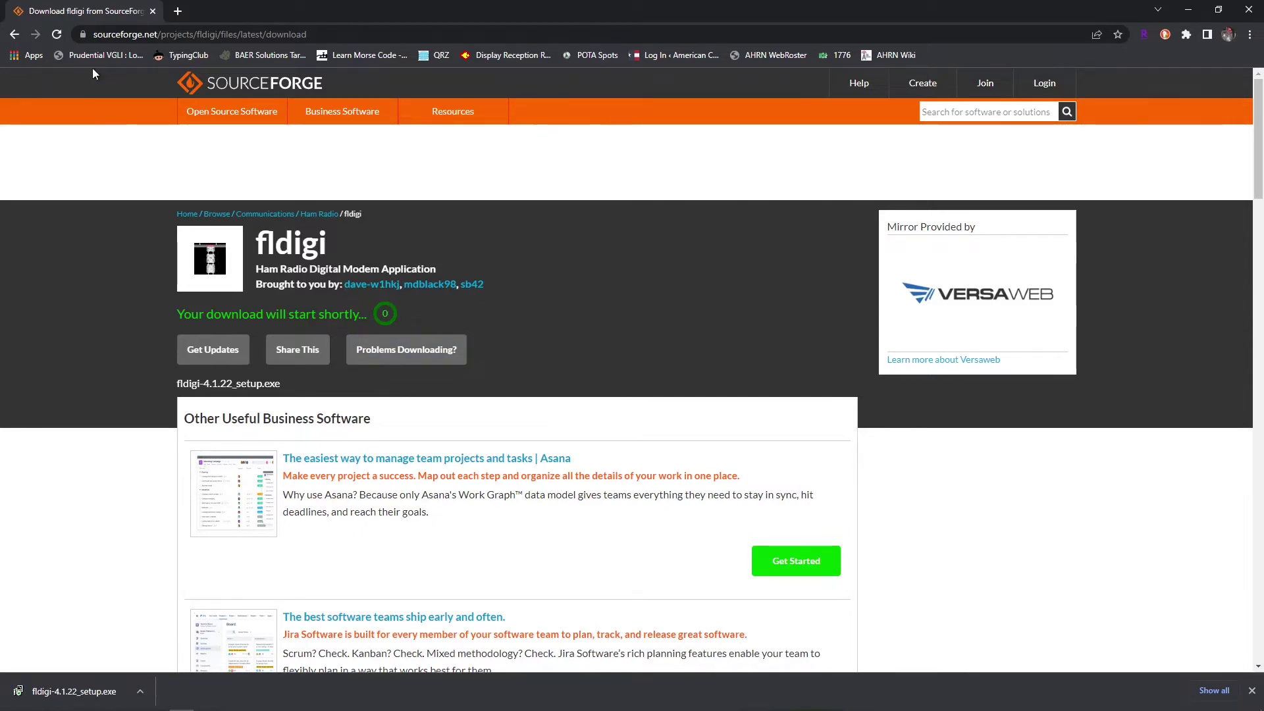
Step: Return to the project's file listing and download flmsg-4.0.19_setup.exe from the flmsg folder
{"action": "left_click", "coordinate": [13, 34]}
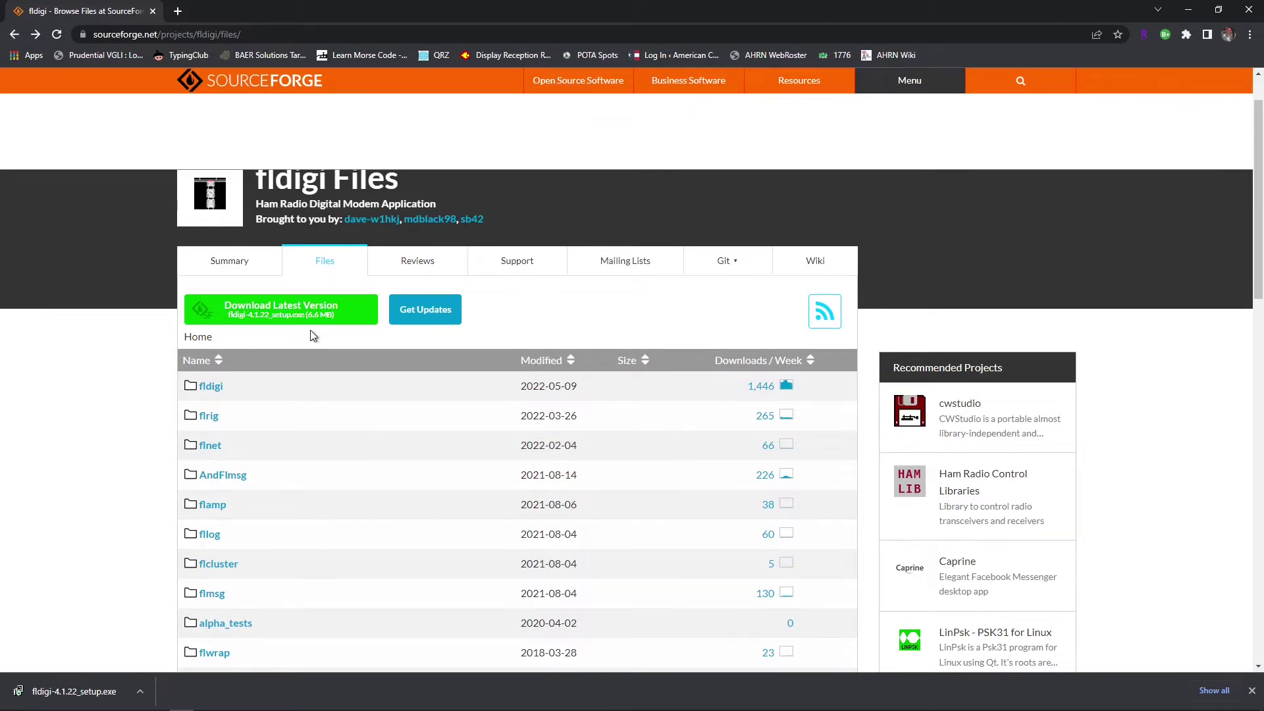
{"action": "scroll", "coordinate": [298, 343], "scroll_direction": "down", "scroll_amount": 1}
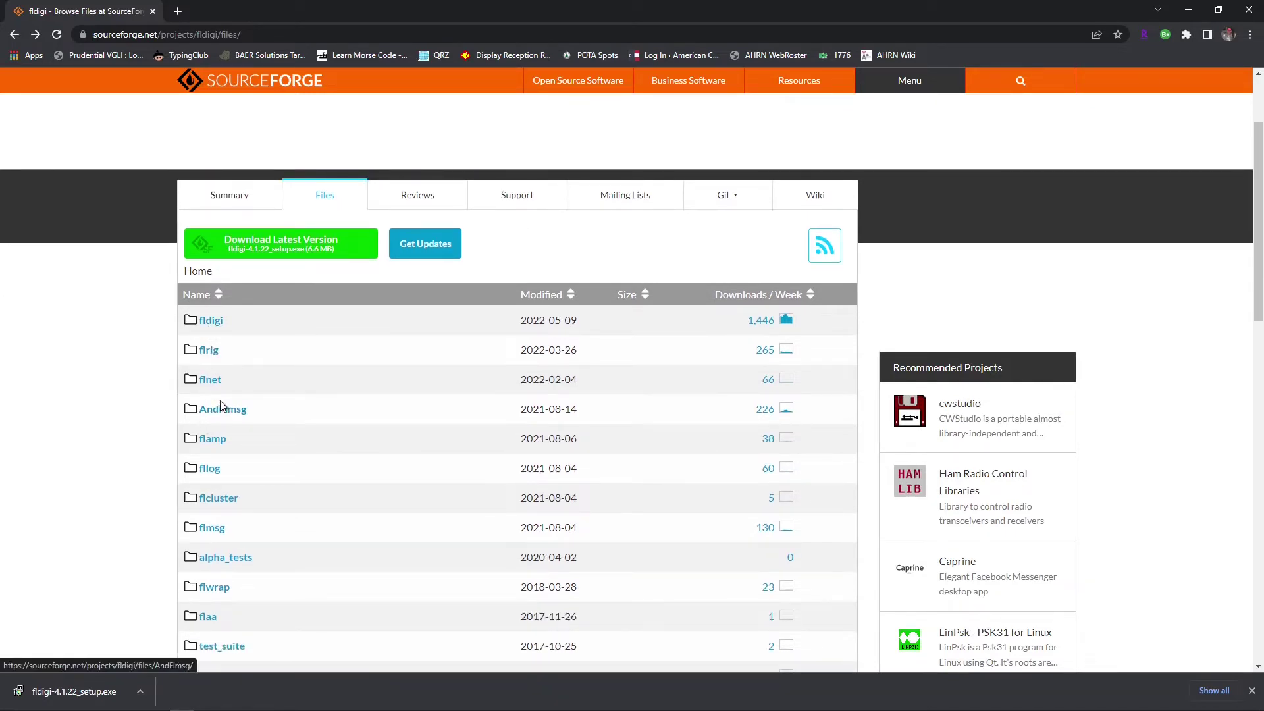
{"action": "left_click", "coordinate": [212, 531]}
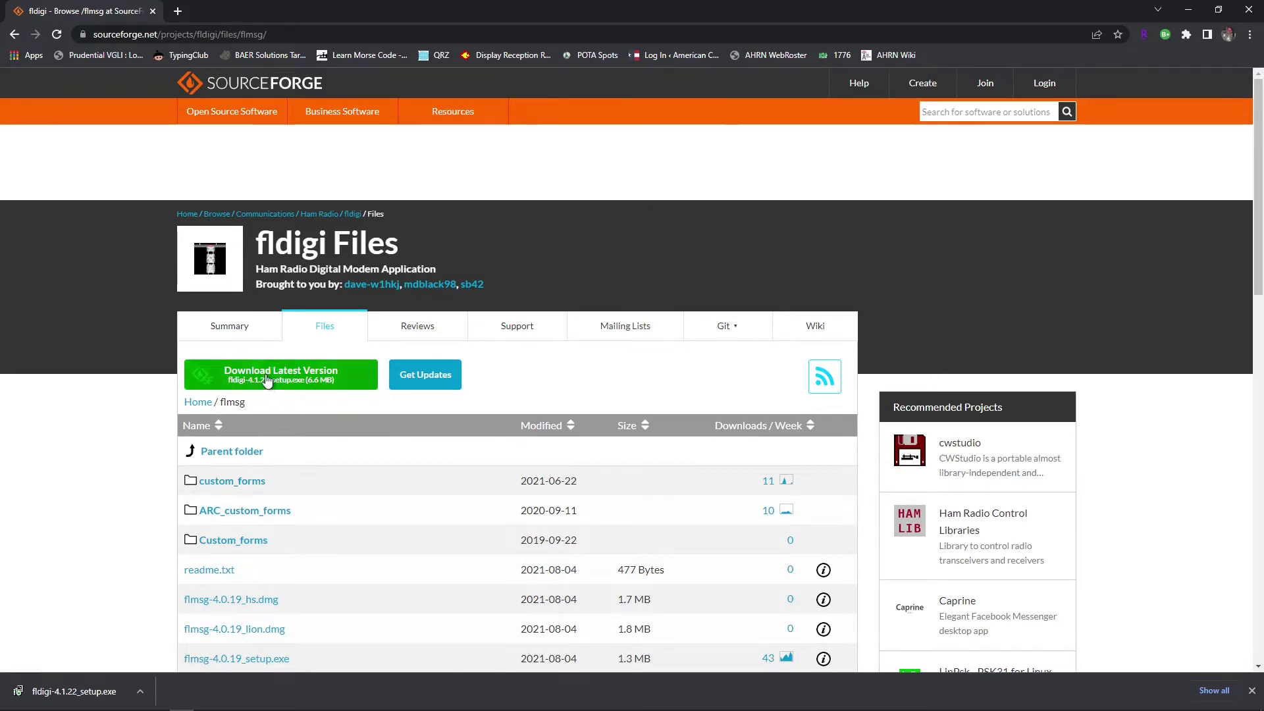
{"action": "scroll", "coordinate": [266, 378], "scroll_direction": "down", "scroll_amount": 3}
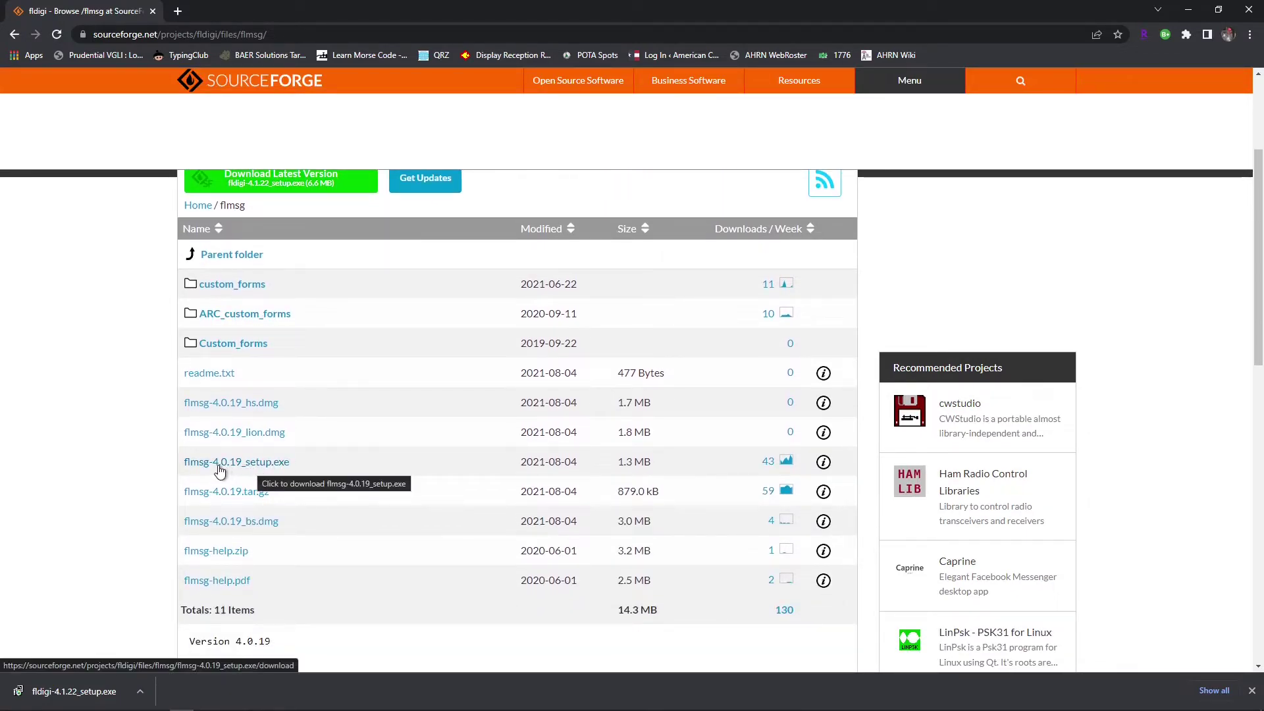
{"action": "left_click", "coordinate": [262, 468]}
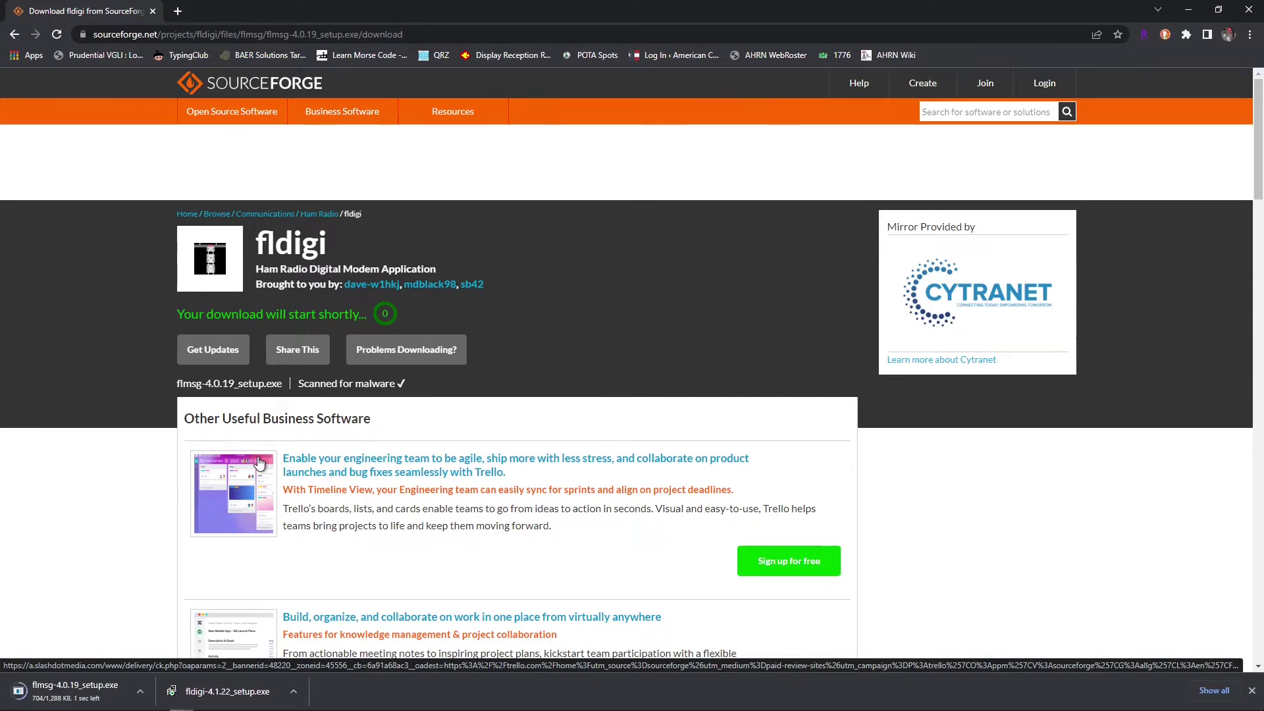
Step: Go back to the main file listing and download flamp-2.2.07_setup.exe from the flamp folder
{"action": "left_click", "coordinate": [15, 34]}
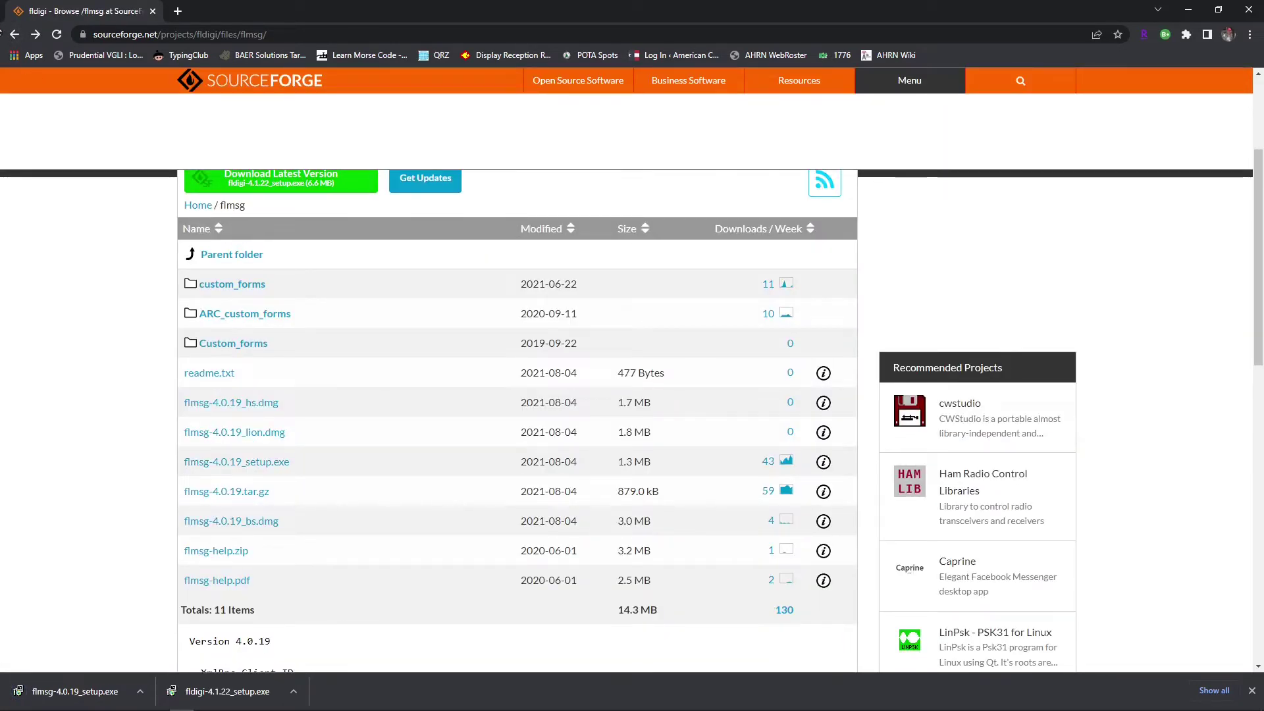
{"action": "left_click", "coordinate": [15, 34]}
{"action": "scroll", "coordinate": [273, 331], "scroll_direction": "down", "scroll_amount": 2}
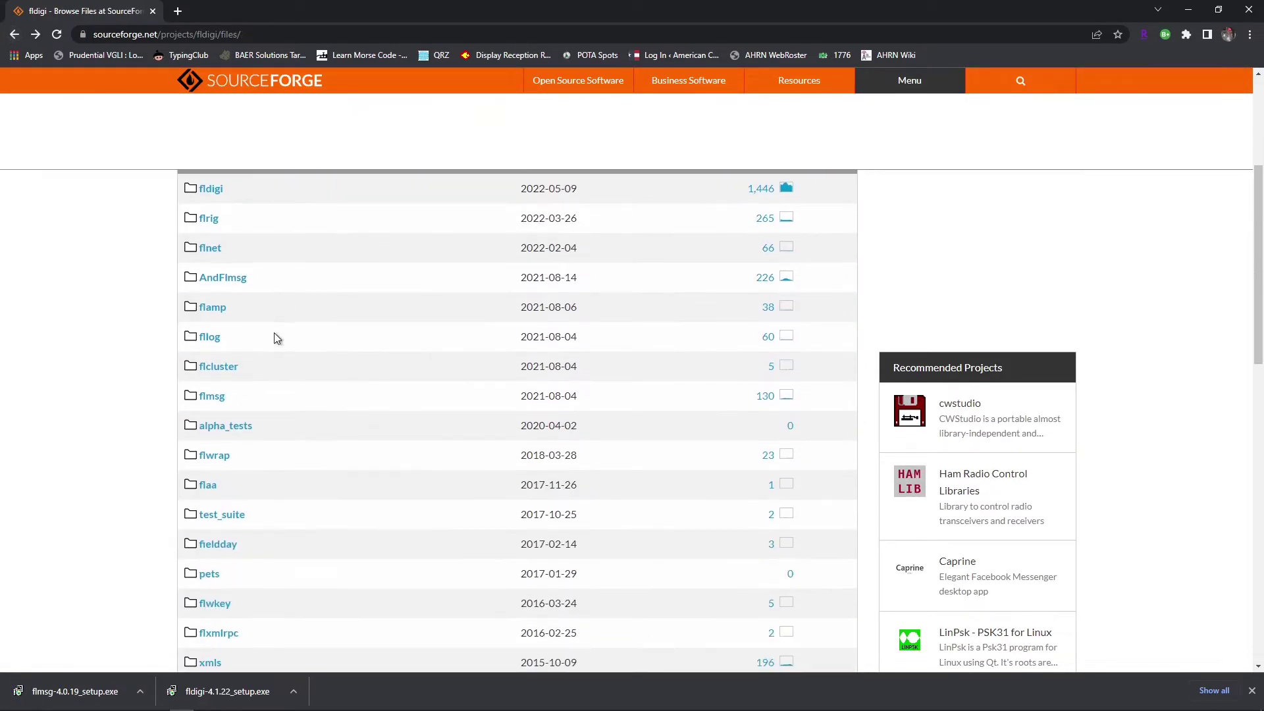
{"action": "scroll", "coordinate": [275, 338], "scroll_direction": "up", "scroll_amount": 1}
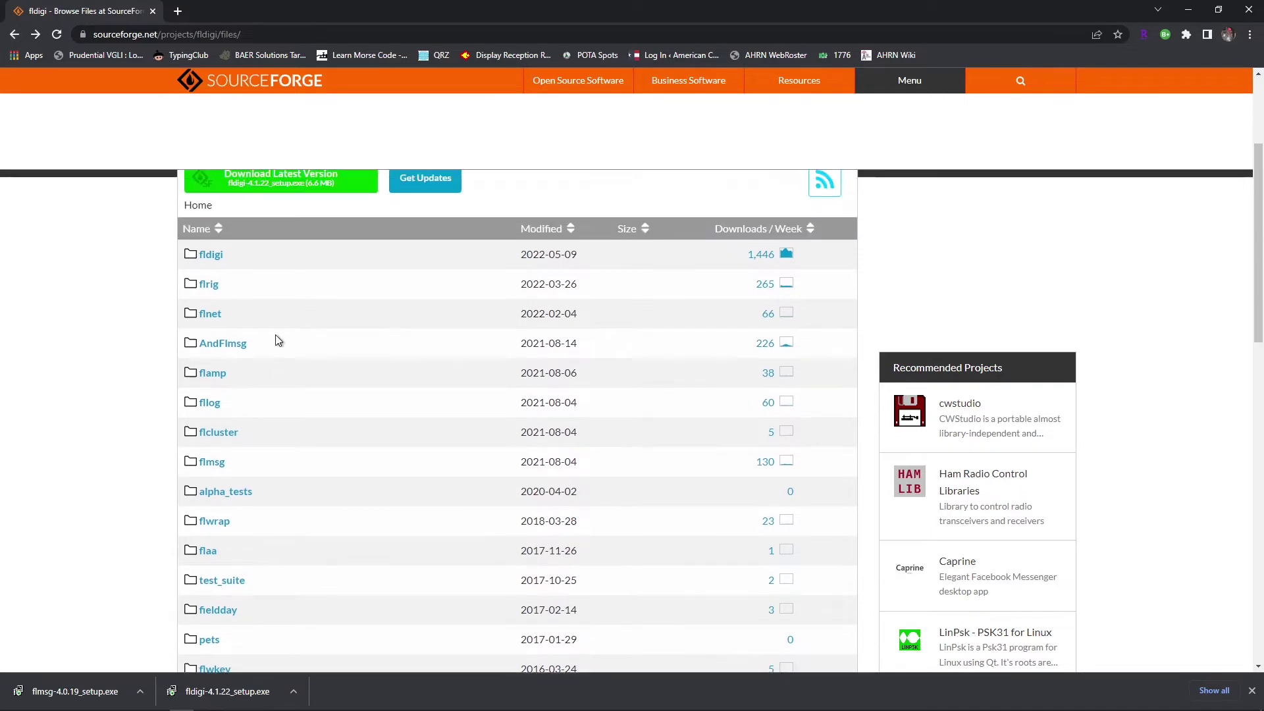
{"action": "left_click", "coordinate": [212, 374]}
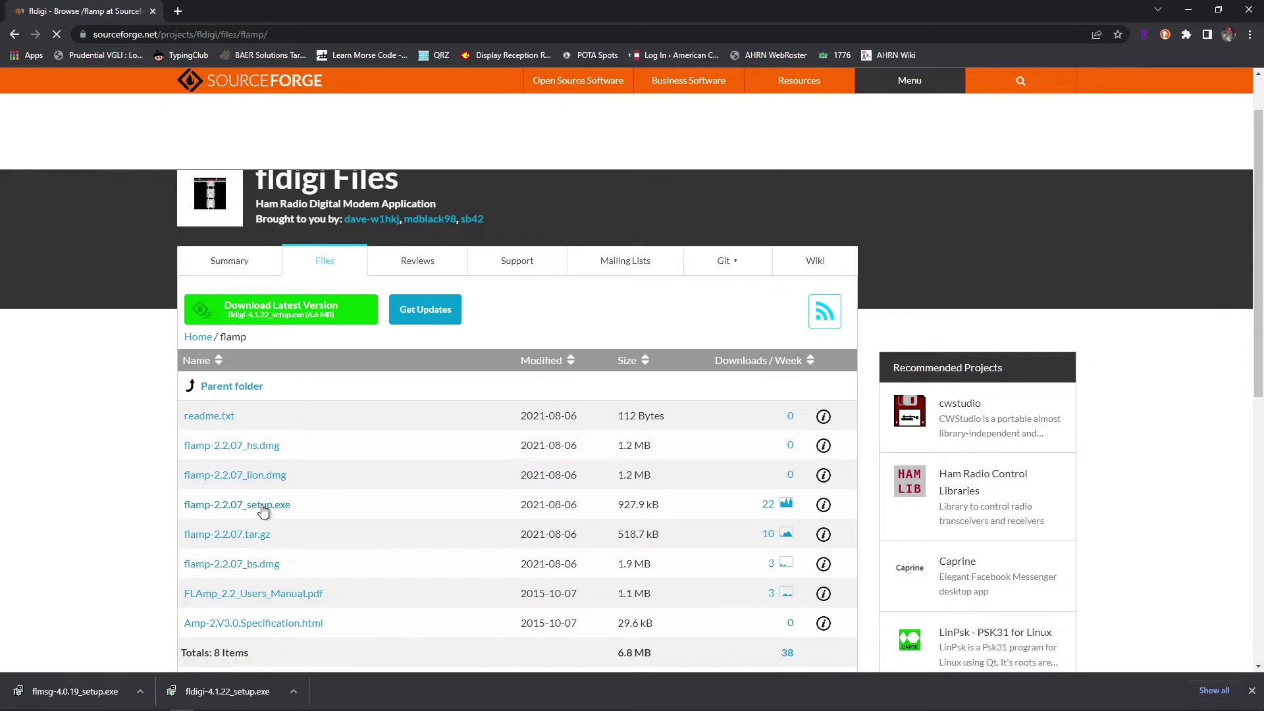
{"action": "left_click", "coordinate": [263, 507]}
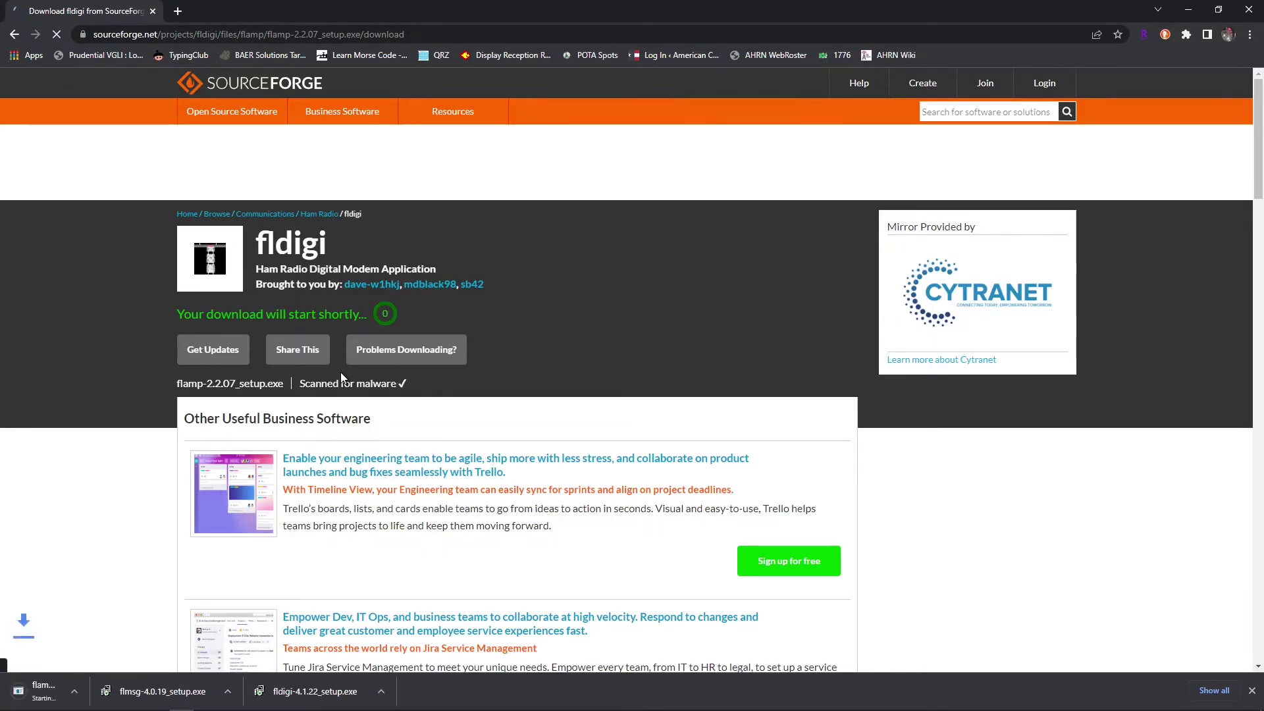
Step: Go back to the main file listing and download flrig-1.4.5_setup.exe from the flrig folder
{"action": "left_click", "coordinate": [13, 34]}
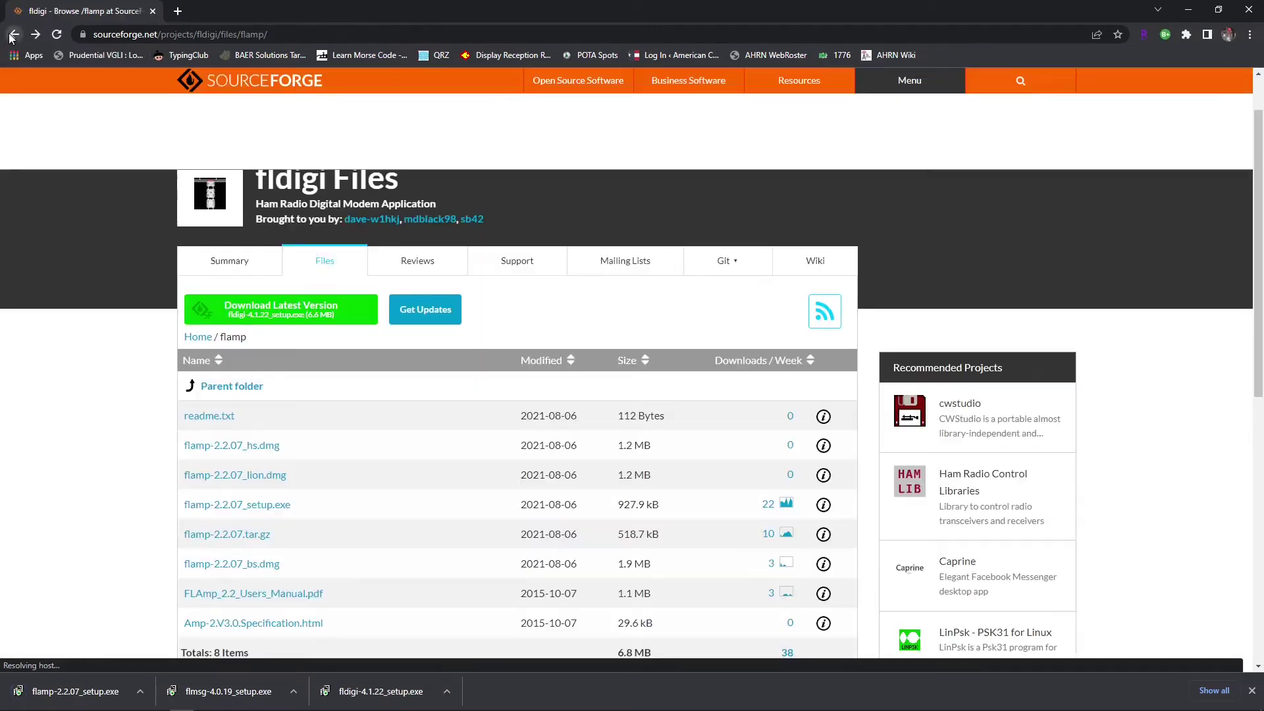
{"action": "left_click", "coordinate": [13, 34]}
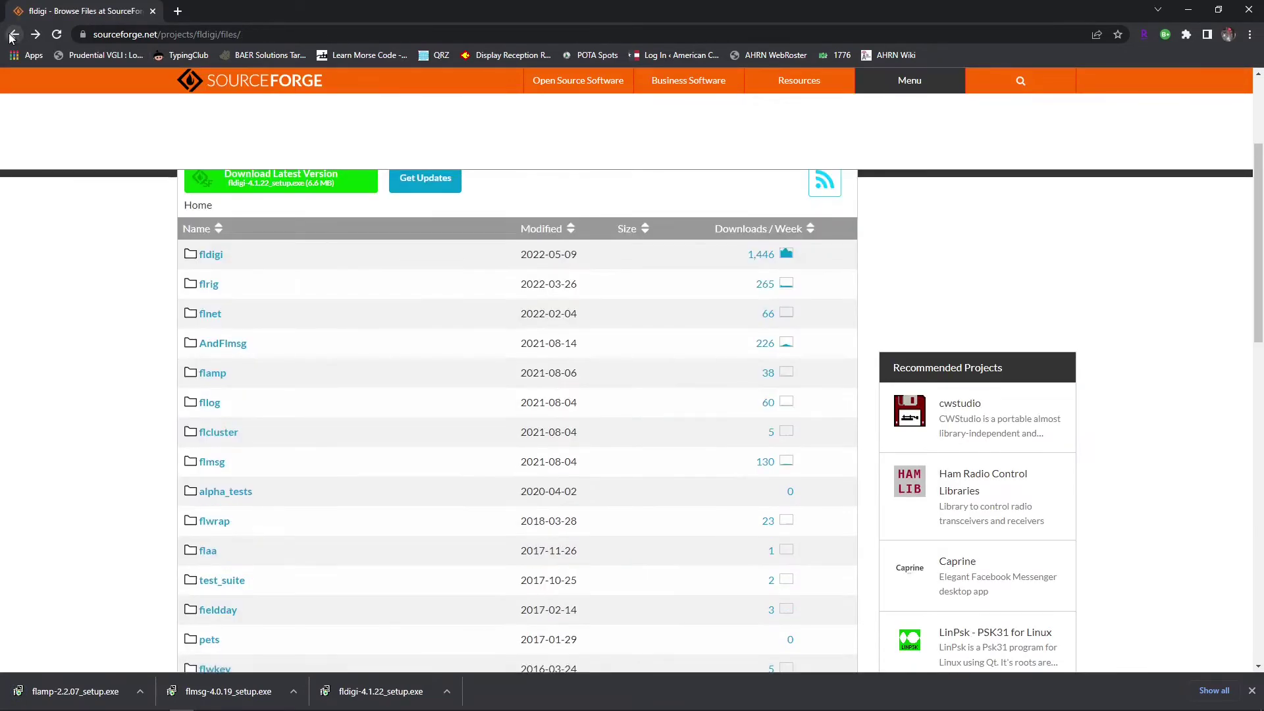
{"action": "scroll", "coordinate": [231, 461], "scroll_direction": "up", "scroll_amount": 1}
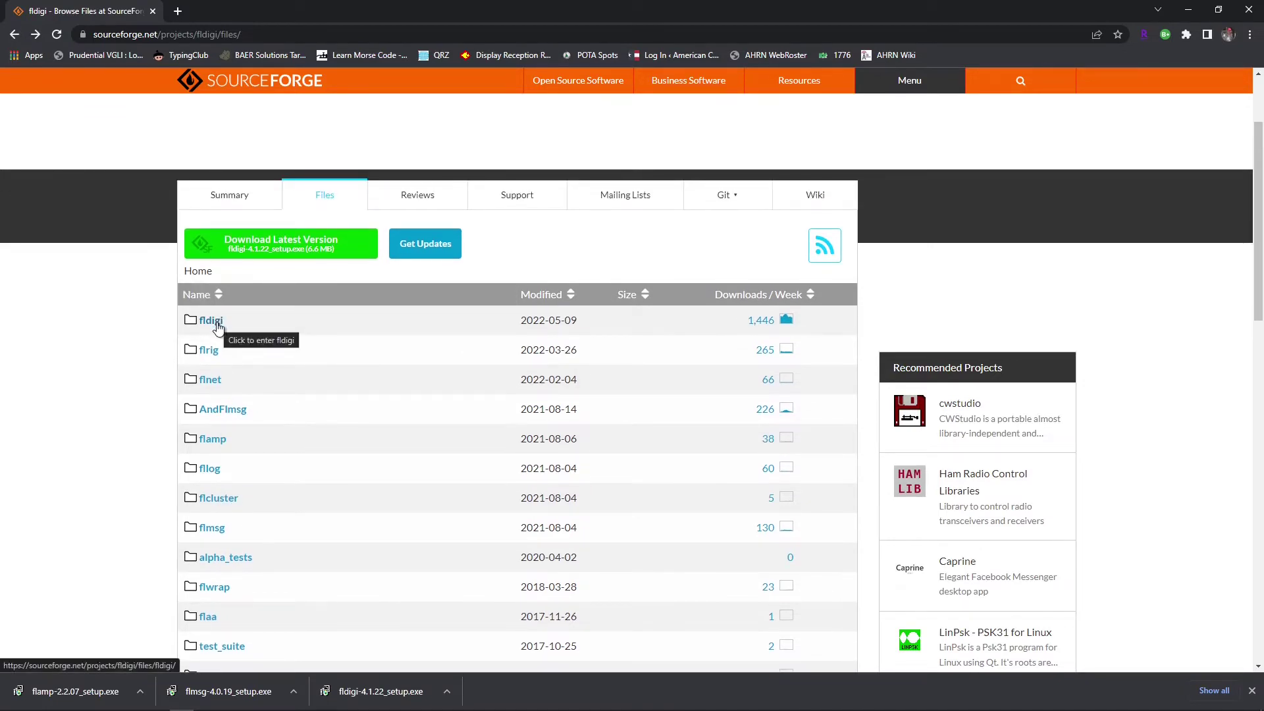
{"action": "left_click", "coordinate": [210, 351]}
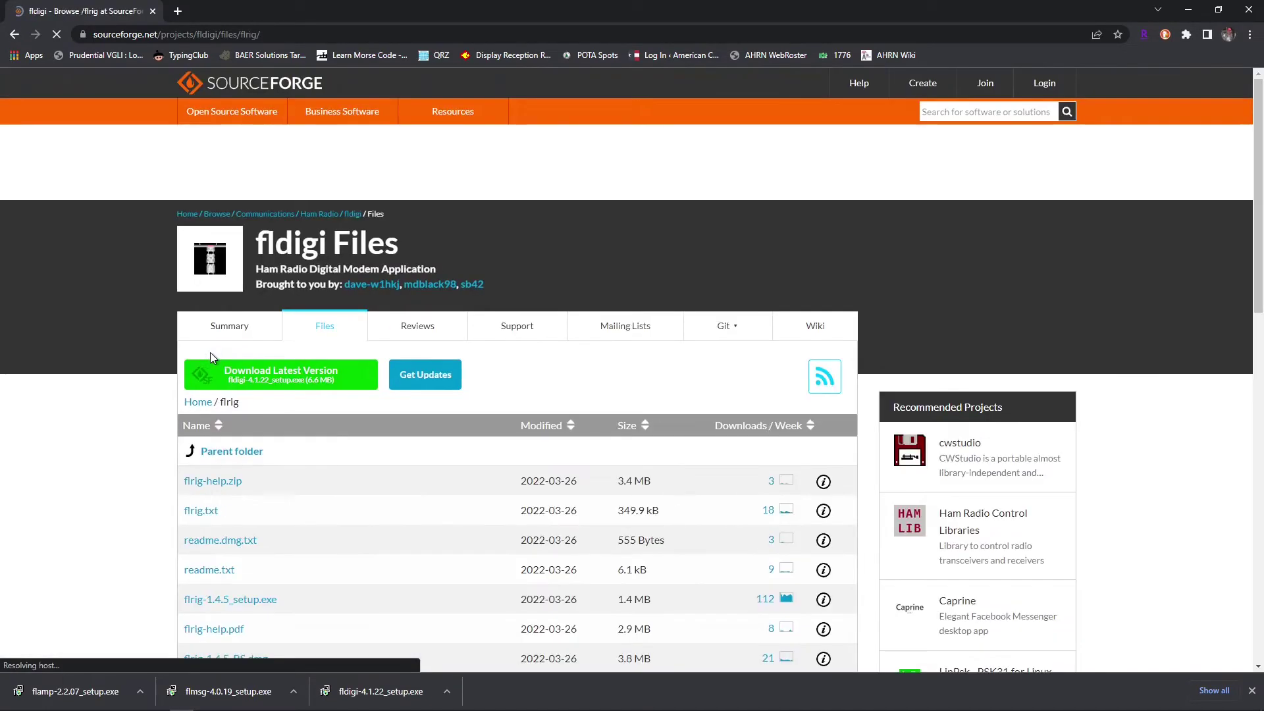
{"action": "scroll", "coordinate": [231, 409], "scroll_direction": "down", "scroll_amount": 2}
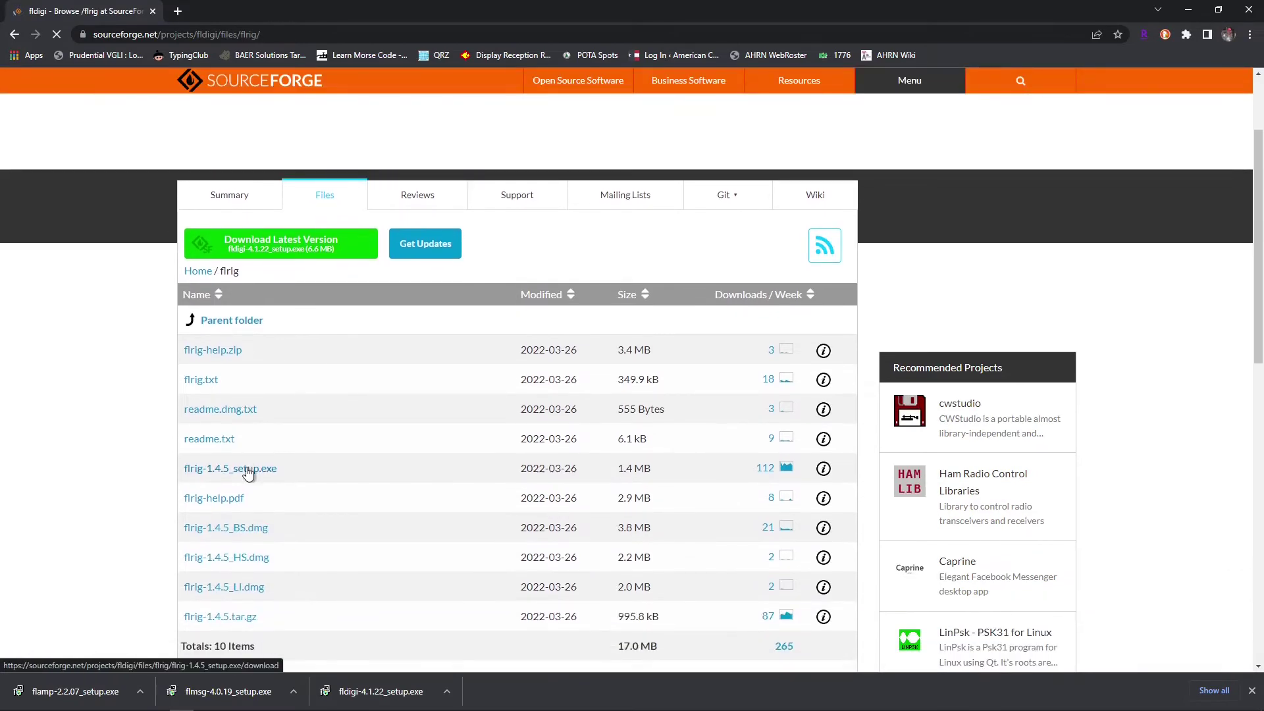
{"action": "left_click", "coordinate": [247, 470]}
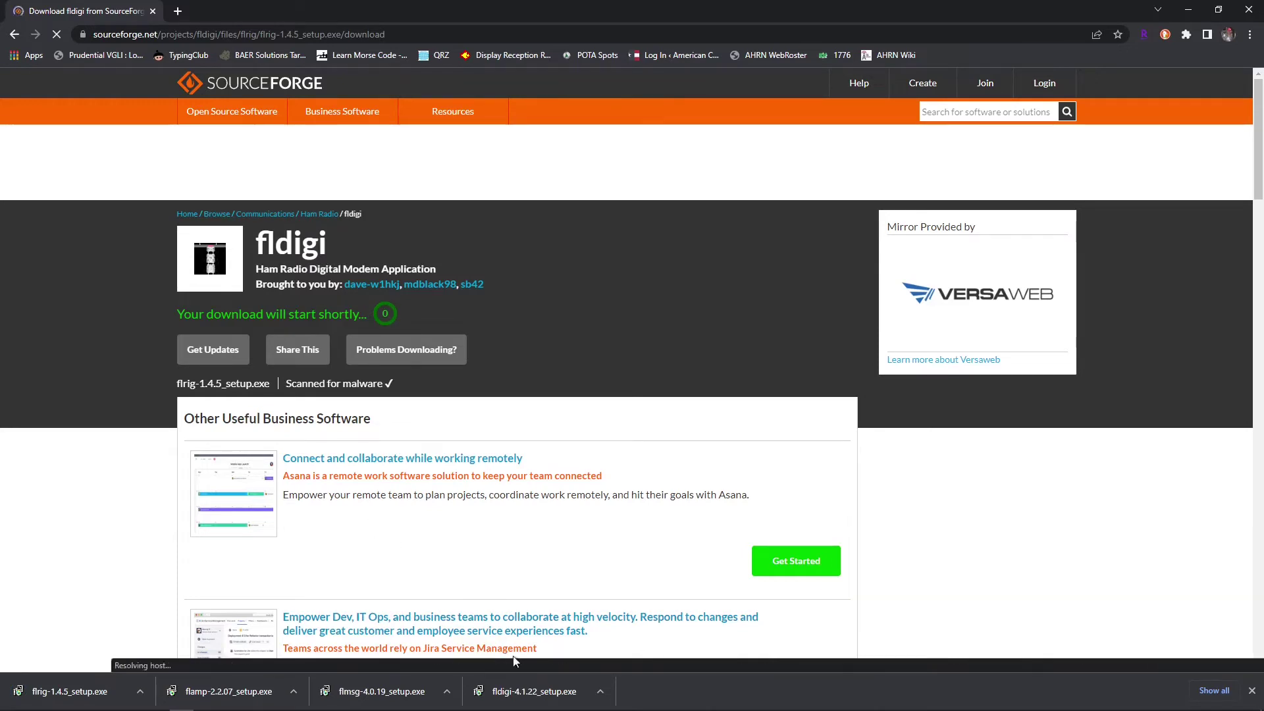
Step: Run the downloaded fldigi 4.1.22 installer, accepting the license and keeping the default components
{"action": "left_click", "coordinate": [519, 692]}
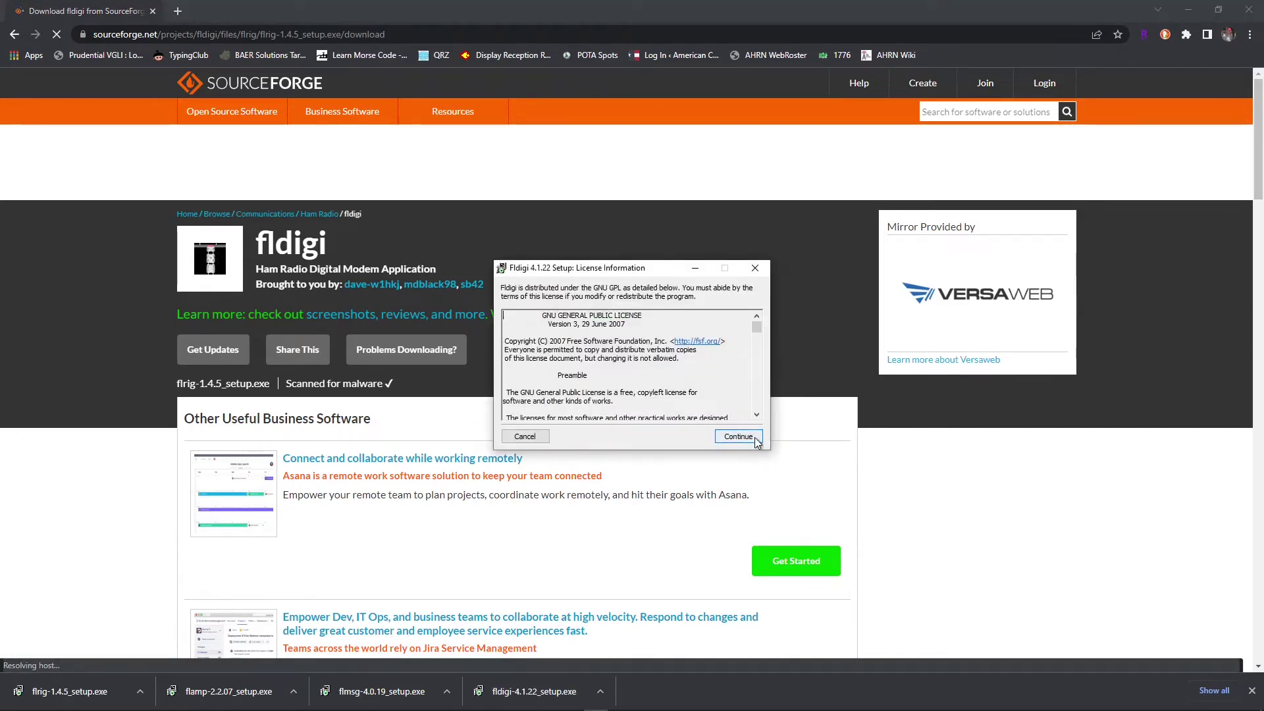
{"action": "left_click", "coordinate": [755, 439]}
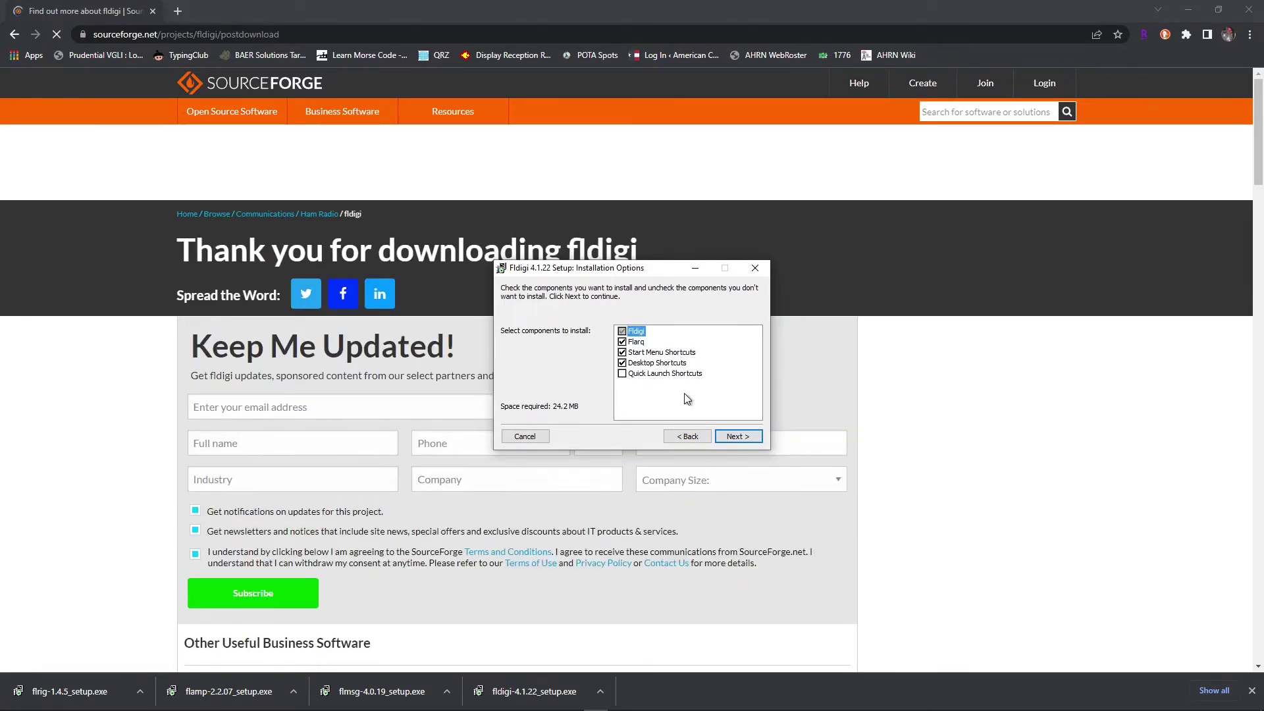
{"action": "left_click", "coordinate": [730, 437]}
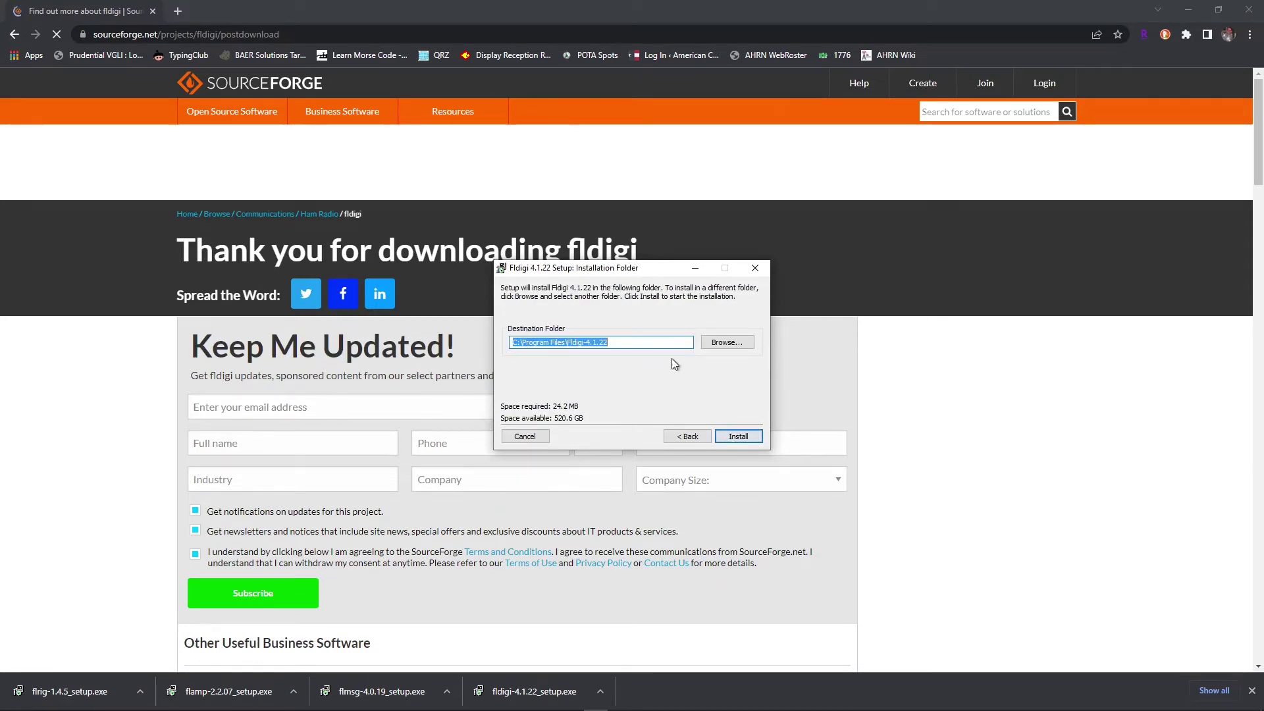
Step: Set the Fldigi destination folder to HAM Stuff on Local Disk (F:), install the program and close the installer
{"action": "left_click", "coordinate": [723, 343]}
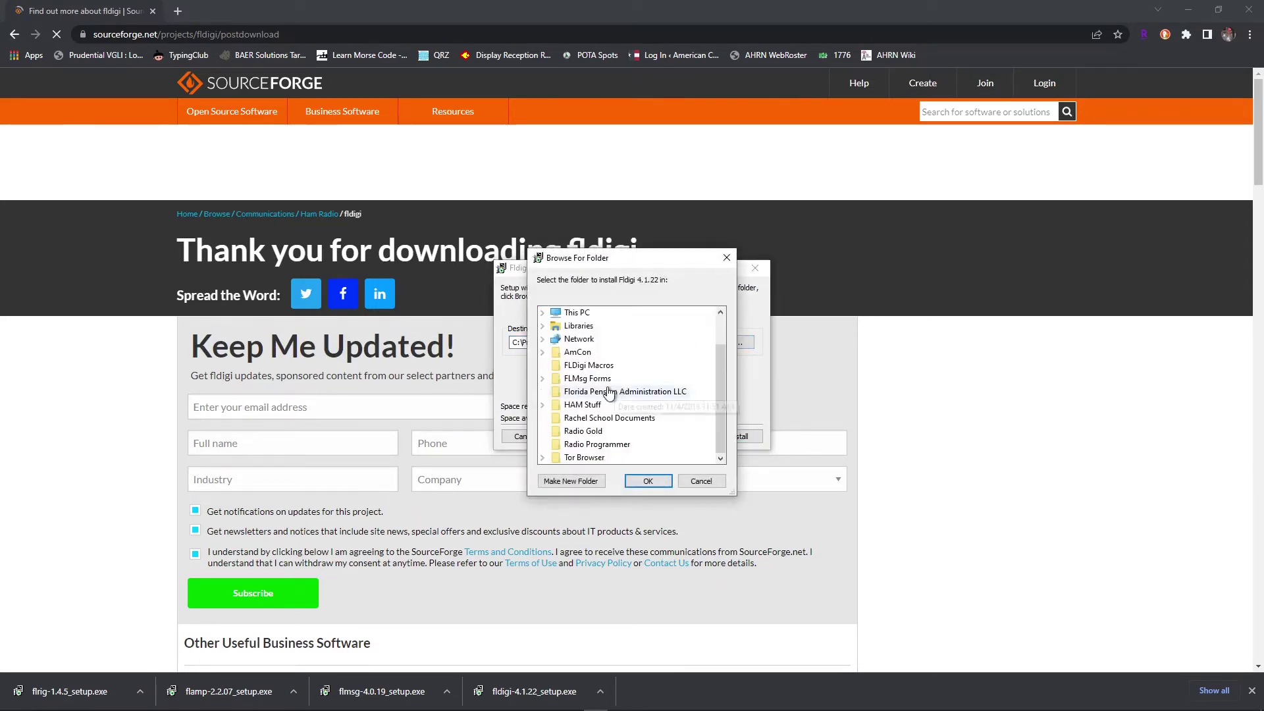
{"action": "left_click", "coordinate": [542, 352]}
{"action": "scroll", "coordinate": [586, 427], "scroll_direction": "down", "scroll_amount": 1}
{"action": "double_click", "coordinate": [602, 429]}
{"action": "left_click", "coordinate": [607, 391]}
{"action": "double_click", "coordinate": [607, 391]}
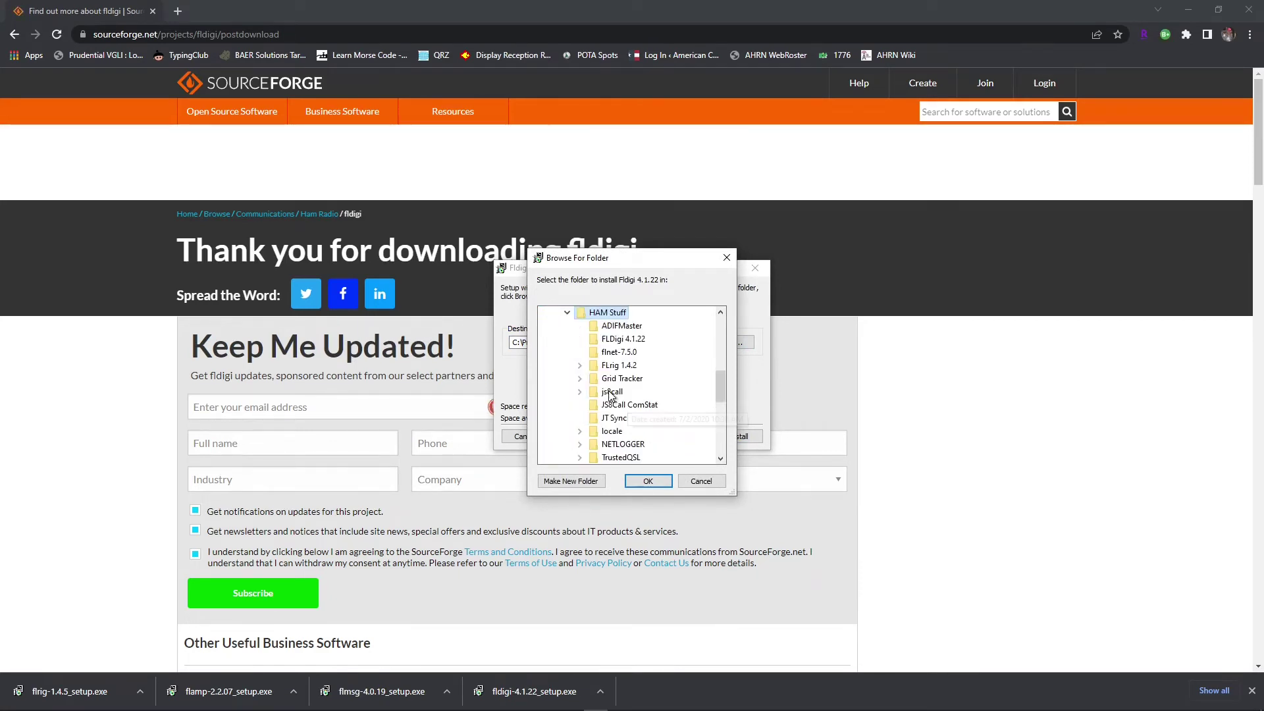
{"action": "left_click", "coordinate": [653, 486]}
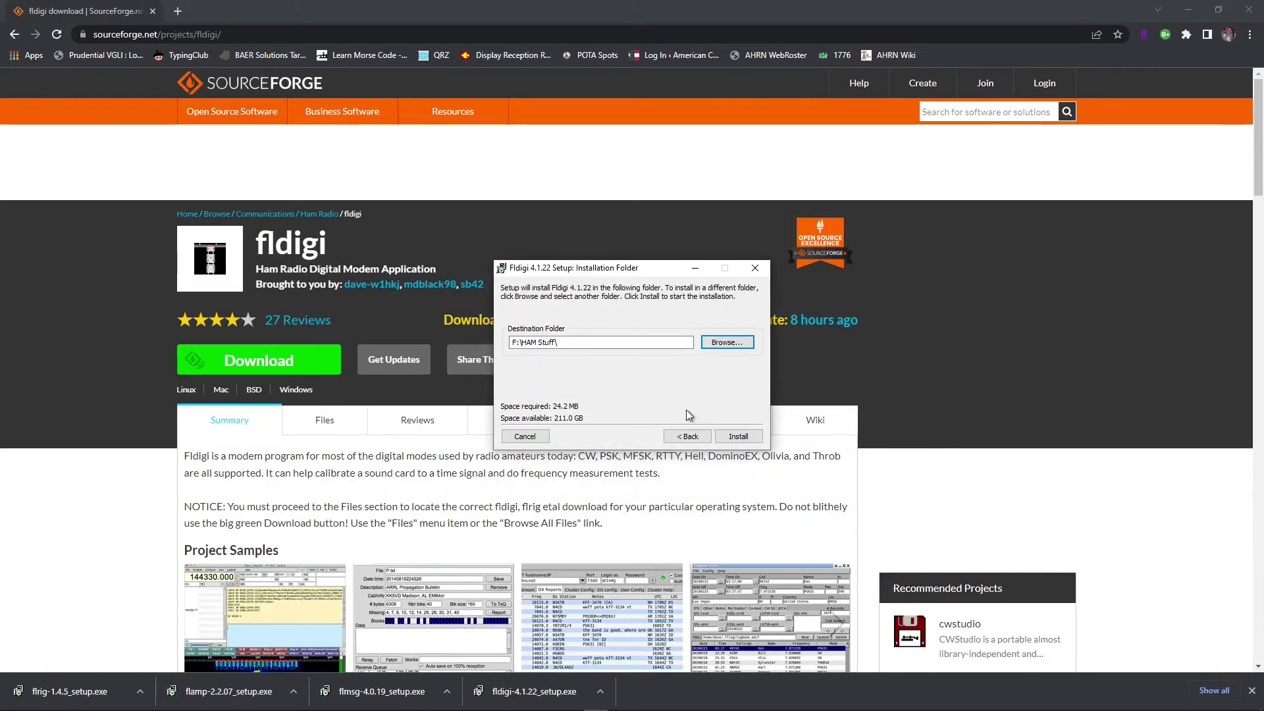
{"action": "left_click", "coordinate": [740, 436]}
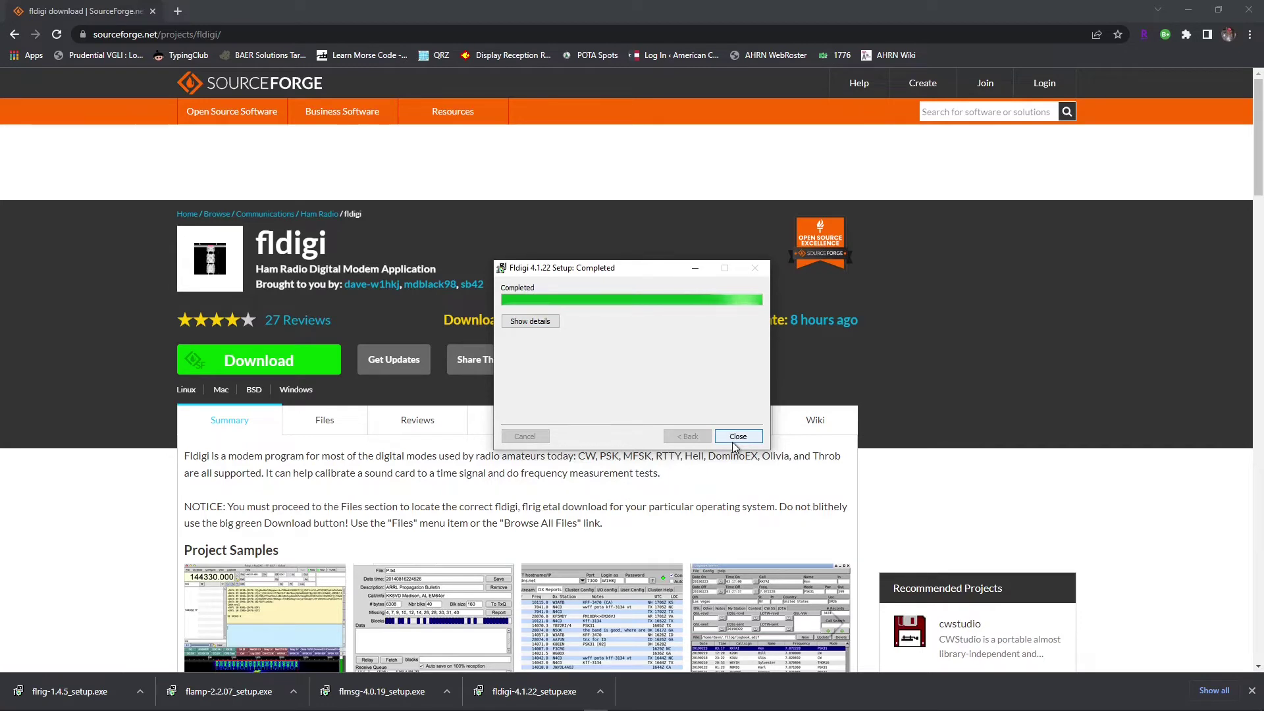
{"action": "left_click", "coordinate": [733, 441]}
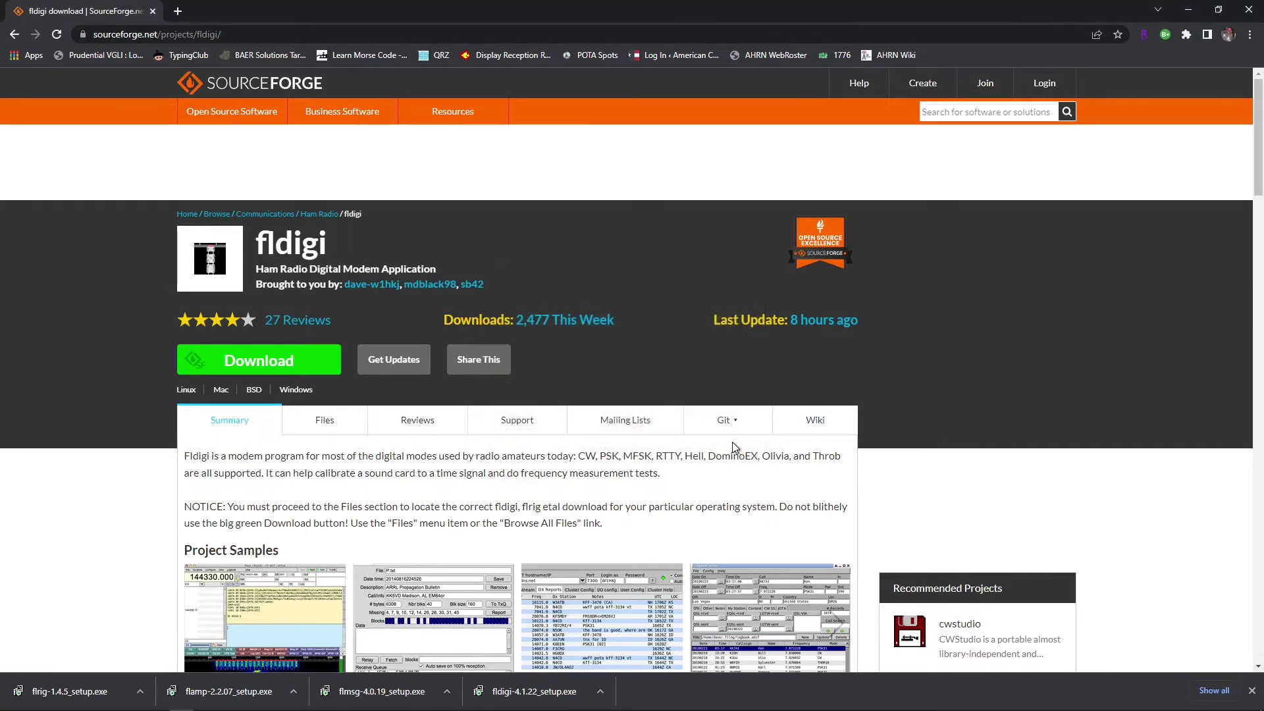
Step: Run the downloaded flmsg 4.0.19 installer, accepting the license and keeping the default components
{"action": "left_click", "coordinate": [380, 693]}
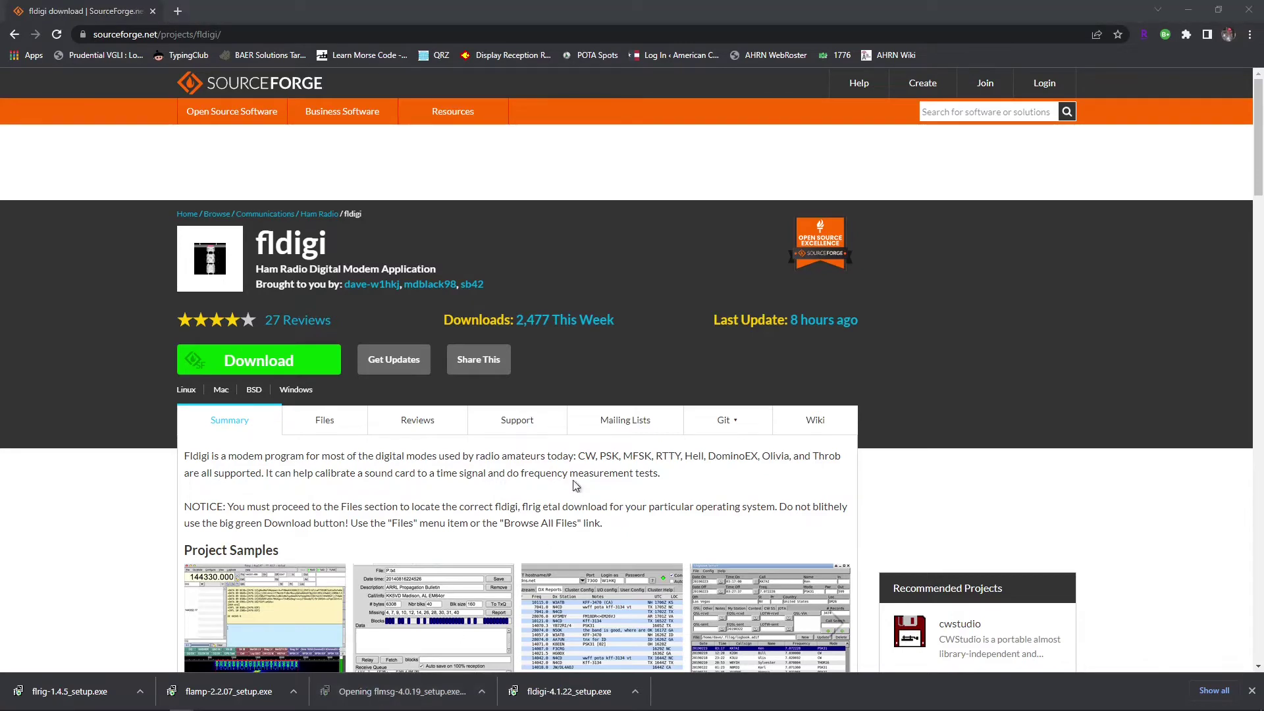
{"action": "left_click", "coordinate": [735, 438]}
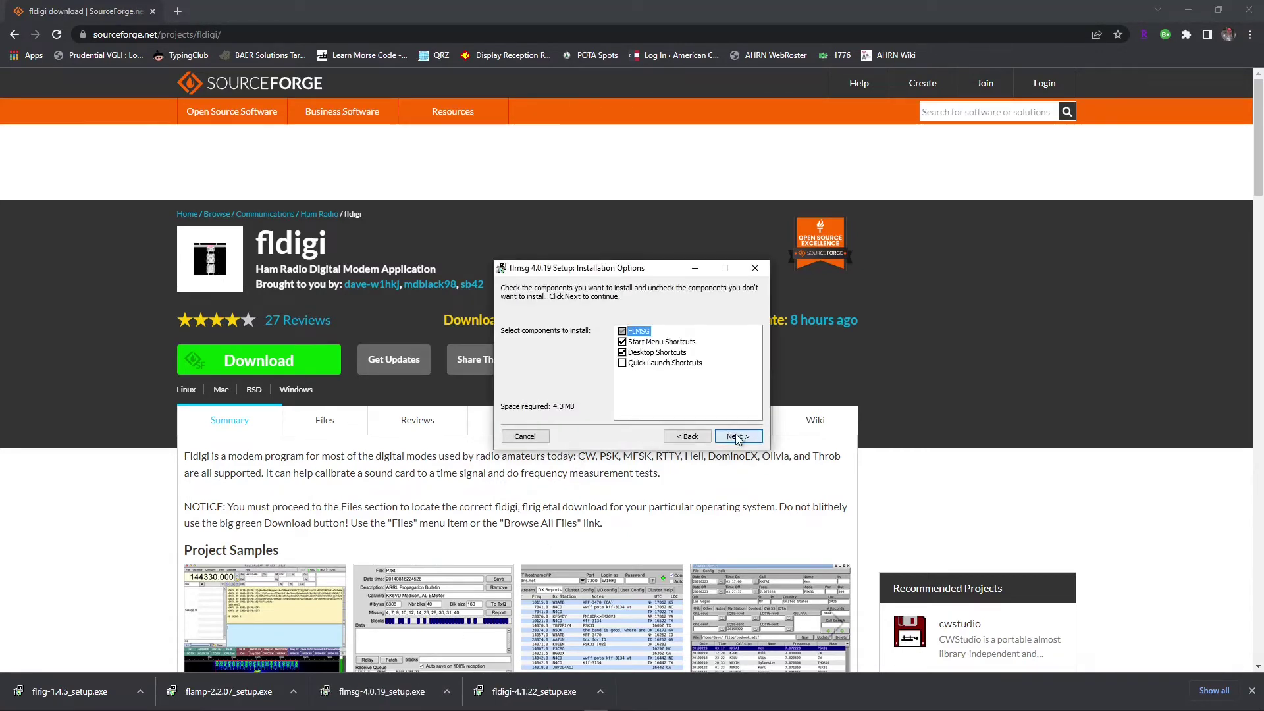
{"action": "left_click", "coordinate": [736, 435]}
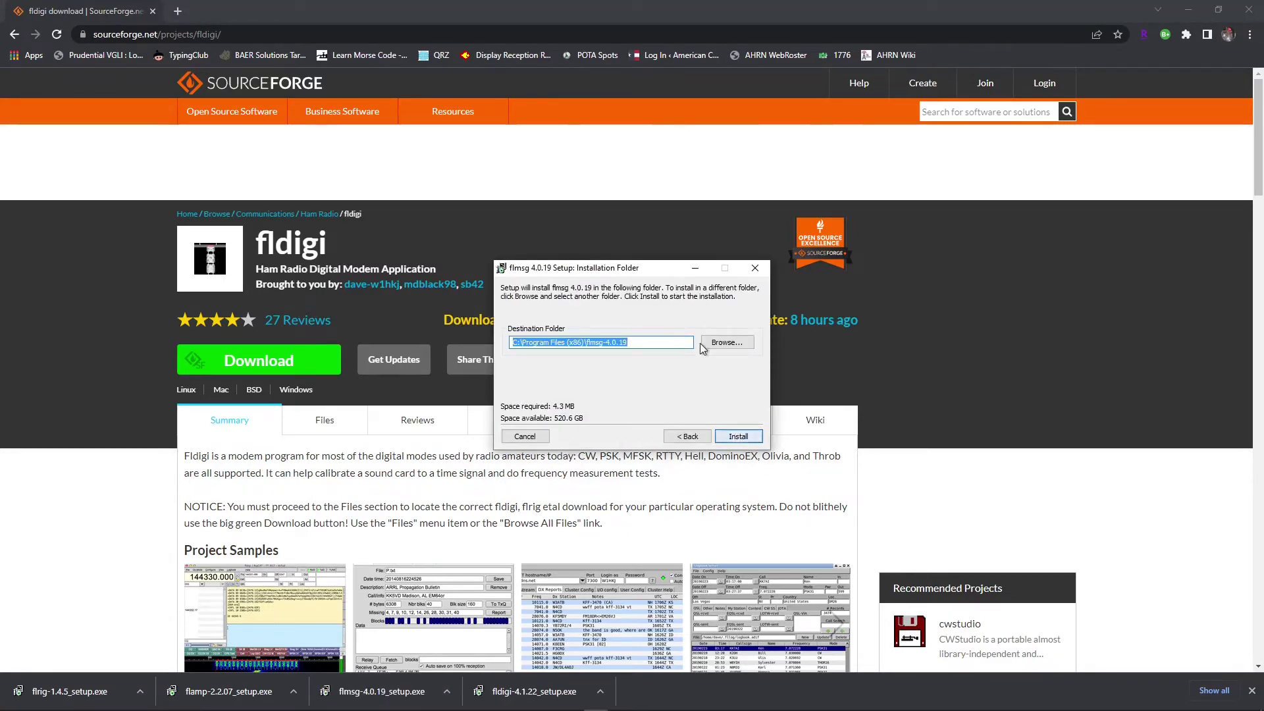
Step: Set the flmsg destination folder to HAM Stuff on Local Disk (F:) and install the program
{"action": "left_click", "coordinate": [724, 342]}
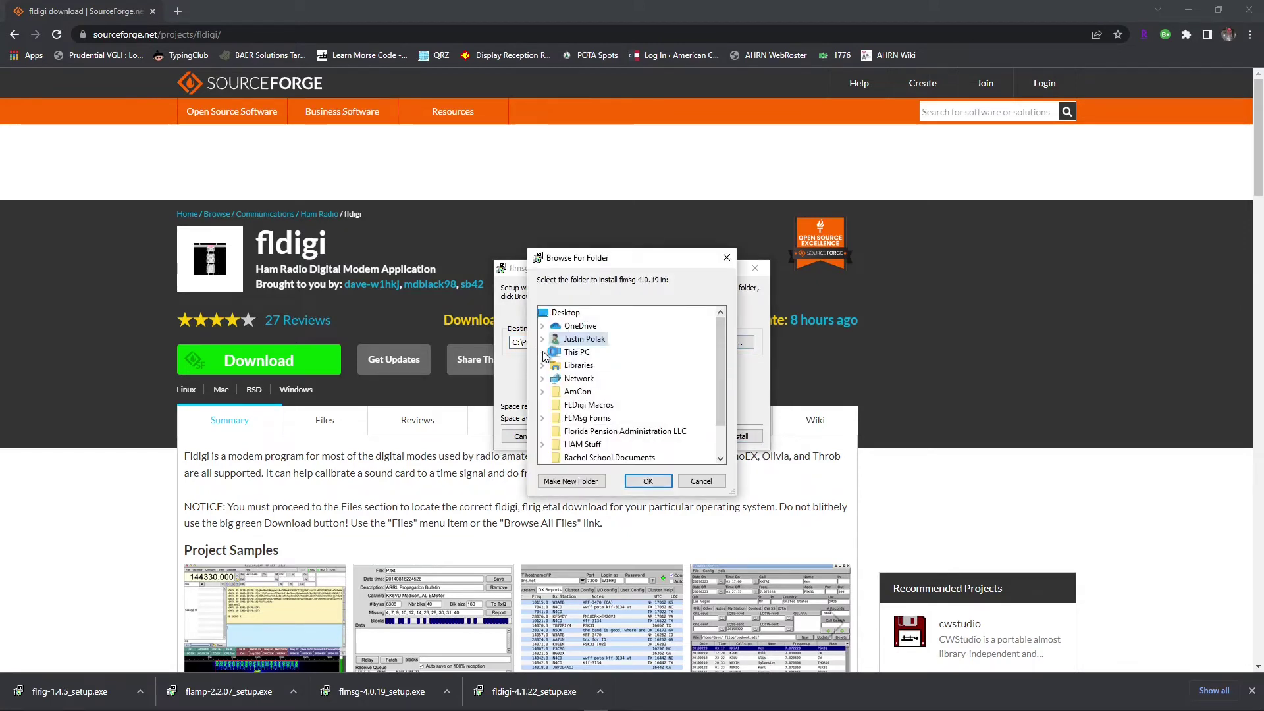
{"action": "left_click", "coordinate": [541, 352]}
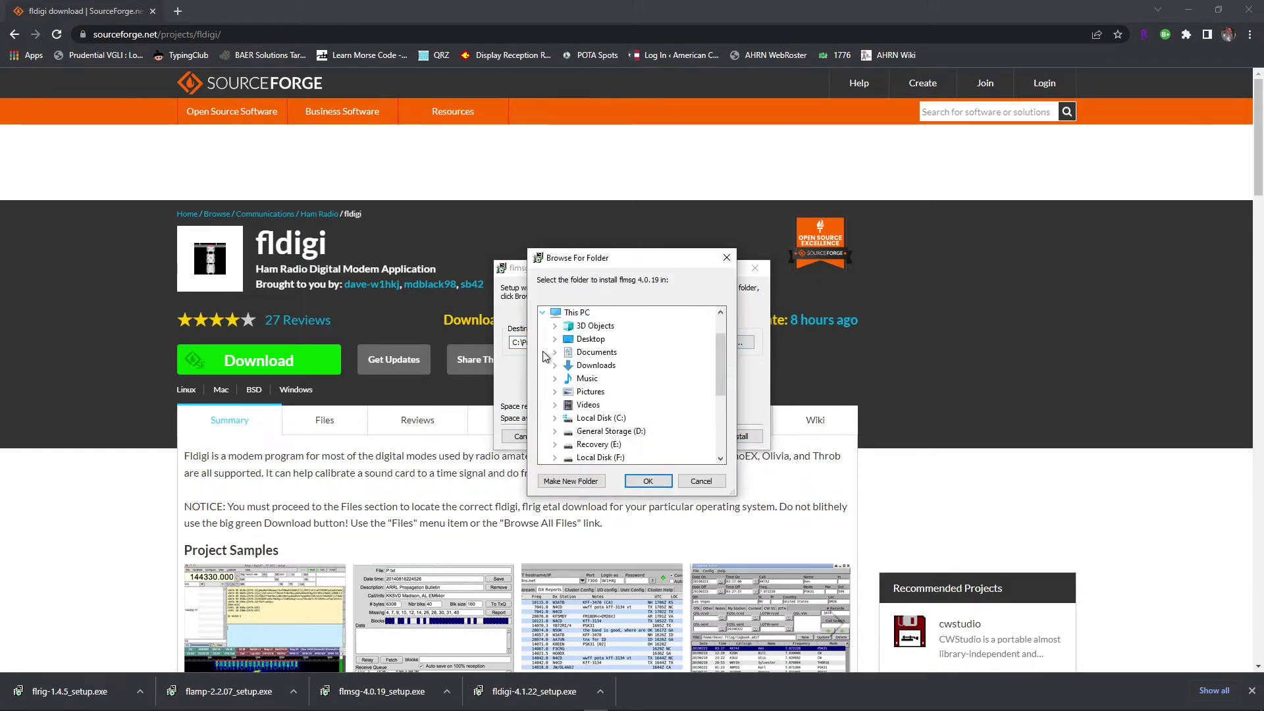
{"action": "scroll", "coordinate": [628, 422], "scroll_direction": "down", "scroll_amount": 1}
{"action": "double_click", "coordinate": [626, 422]}
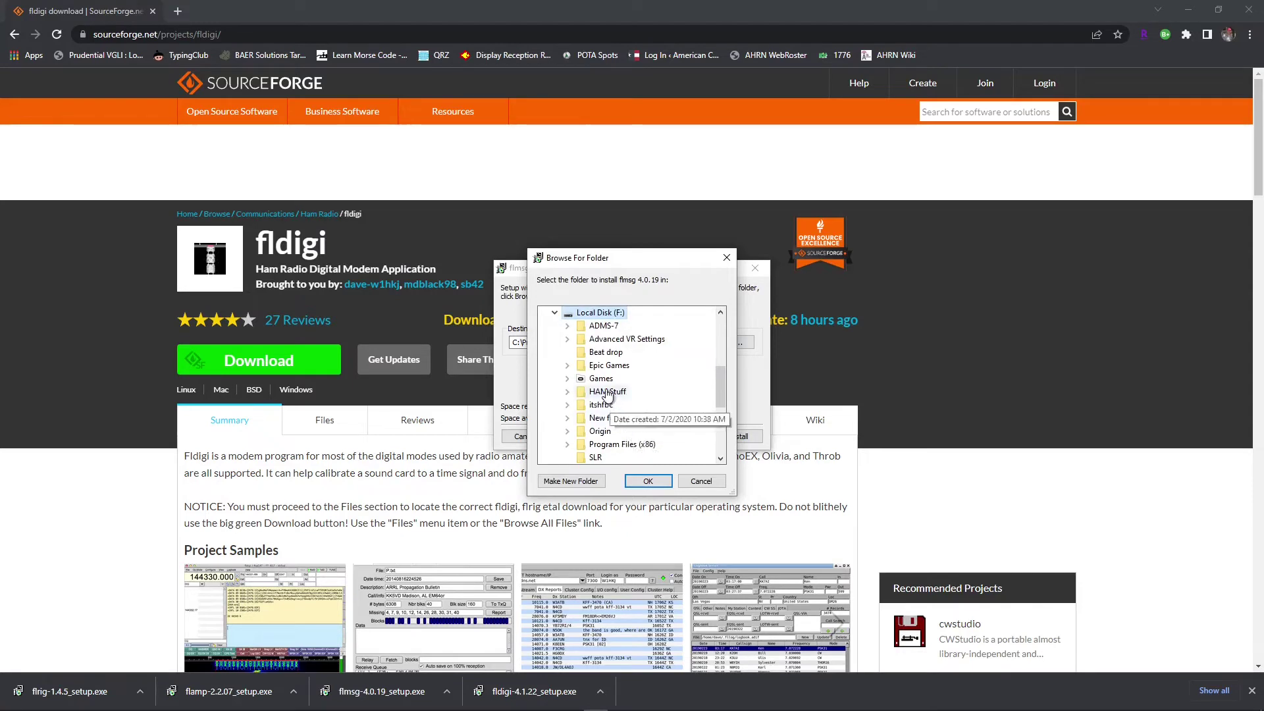
{"action": "double_click", "coordinate": [606, 392]}
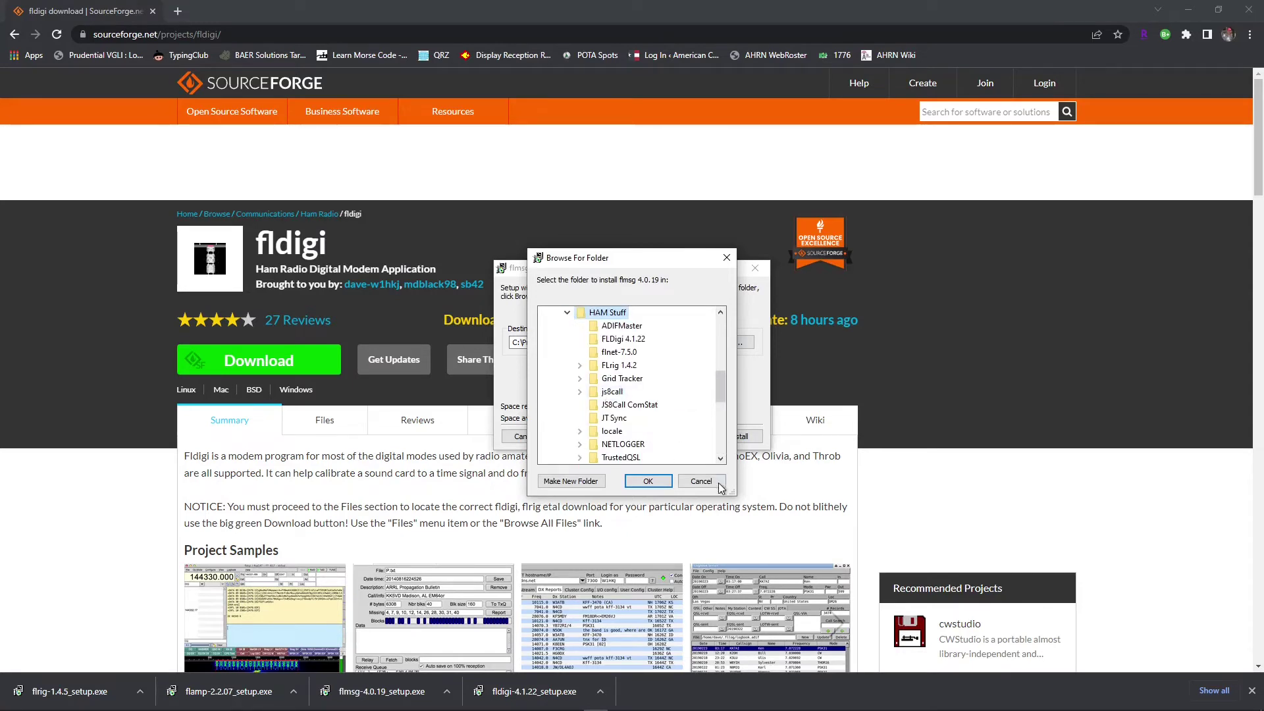
{"action": "left_click", "coordinate": [657, 485]}
{"action": "left_click", "coordinate": [723, 439]}
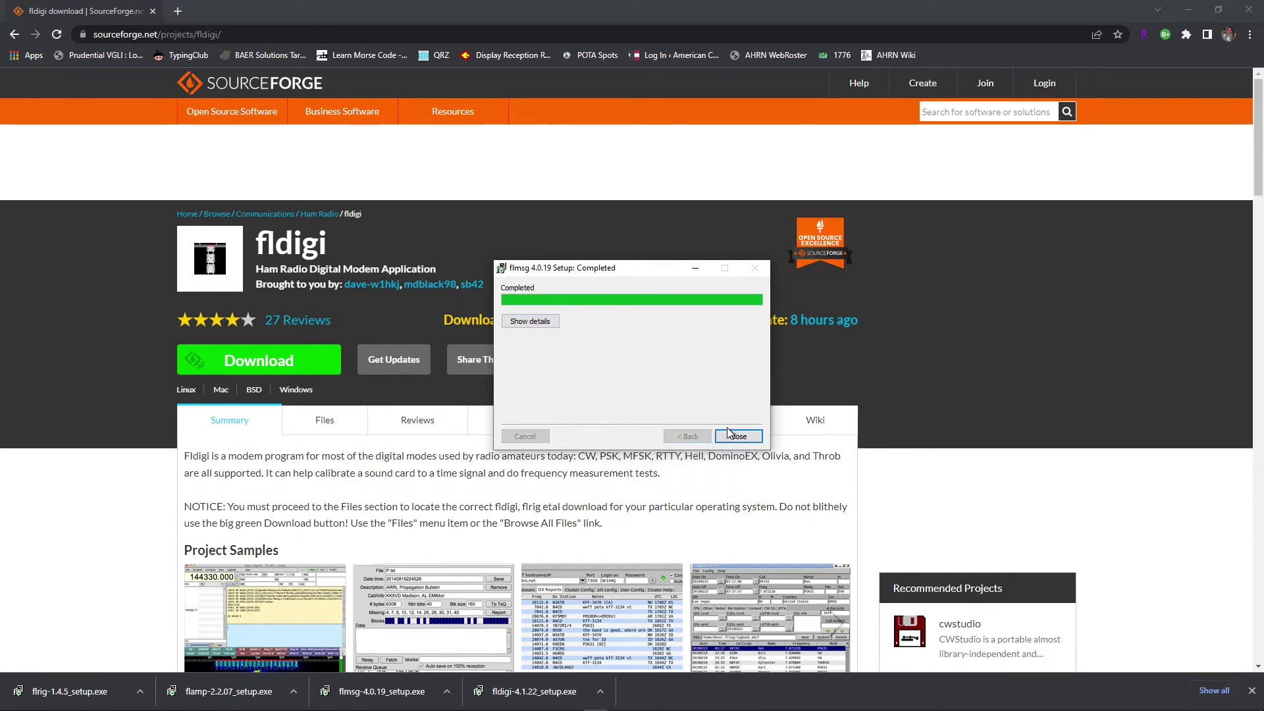
Step: Close the flmsg installer and run the downloaded flamp 2.2.07 installer, accepting the license and keeping the default components
{"action": "left_click", "coordinate": [736, 436]}
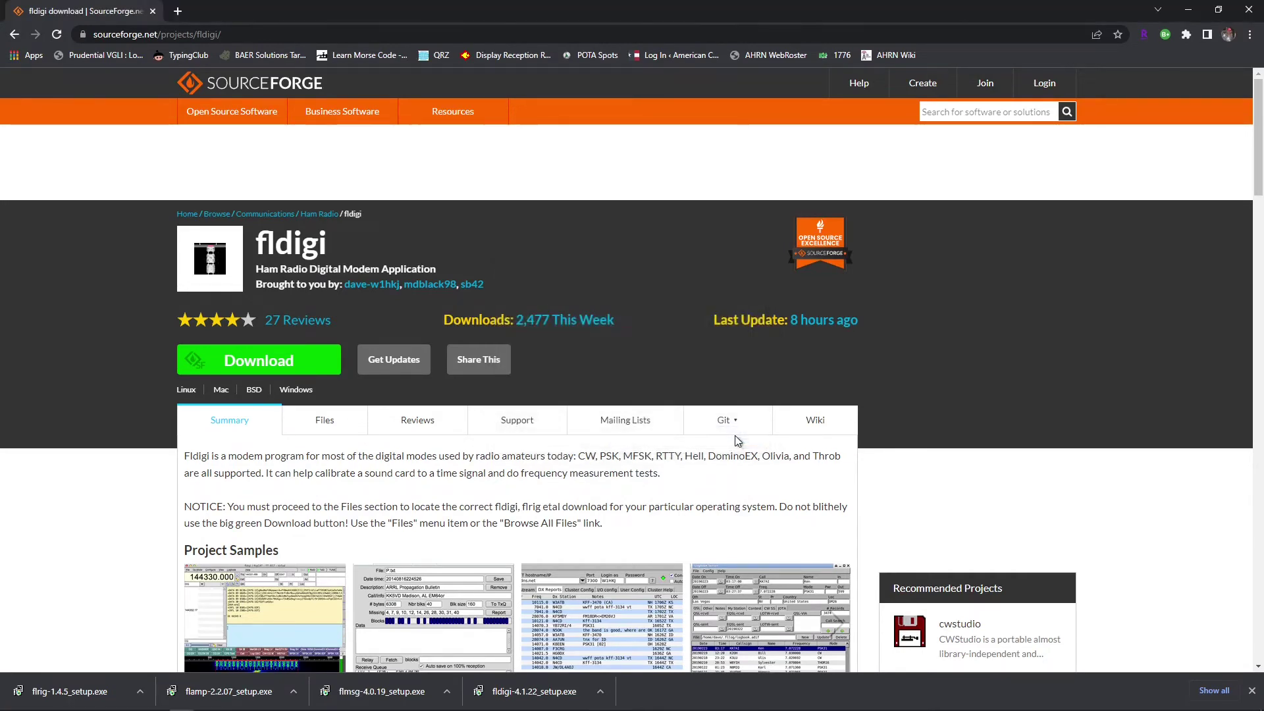
{"action": "left_click", "coordinate": [227, 691]}
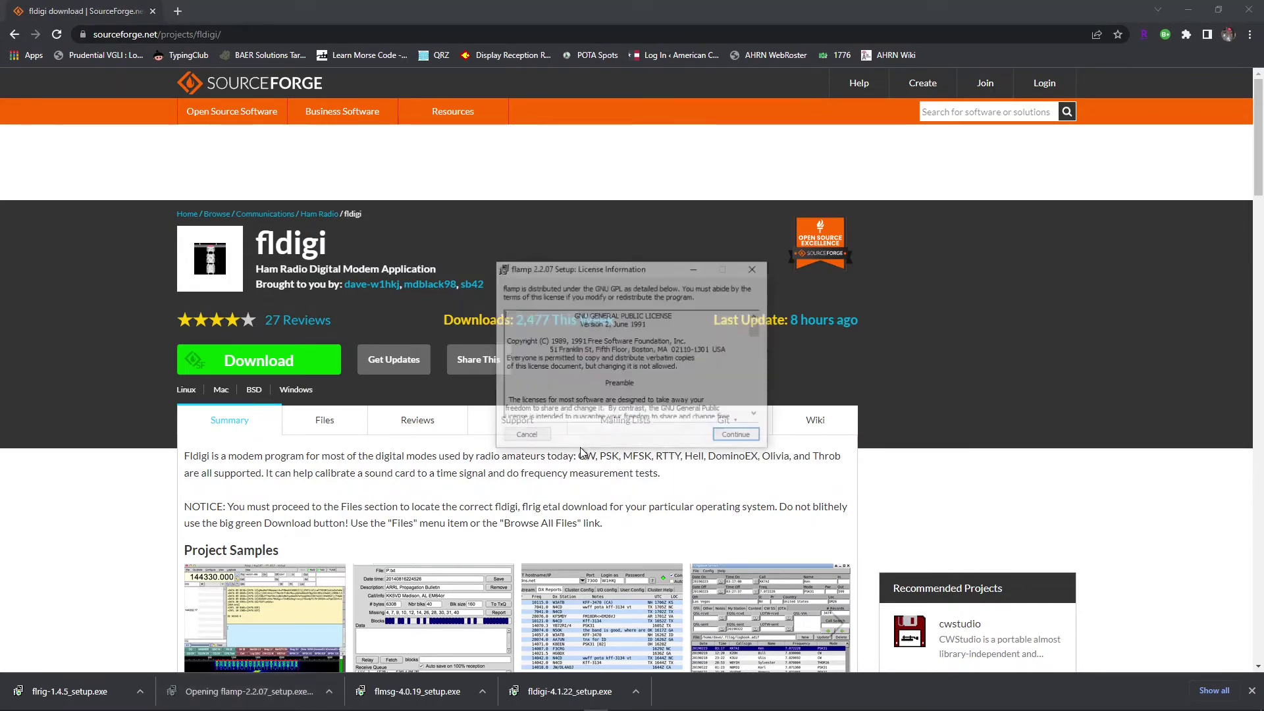
{"action": "left_click", "coordinate": [739, 436]}
{"action": "left_click", "coordinate": [739, 436]}
Step: Set the flamp destination folder to HAM Stuff on Local Disk (F:), install the program and close the installer
{"action": "left_click", "coordinate": [723, 345]}
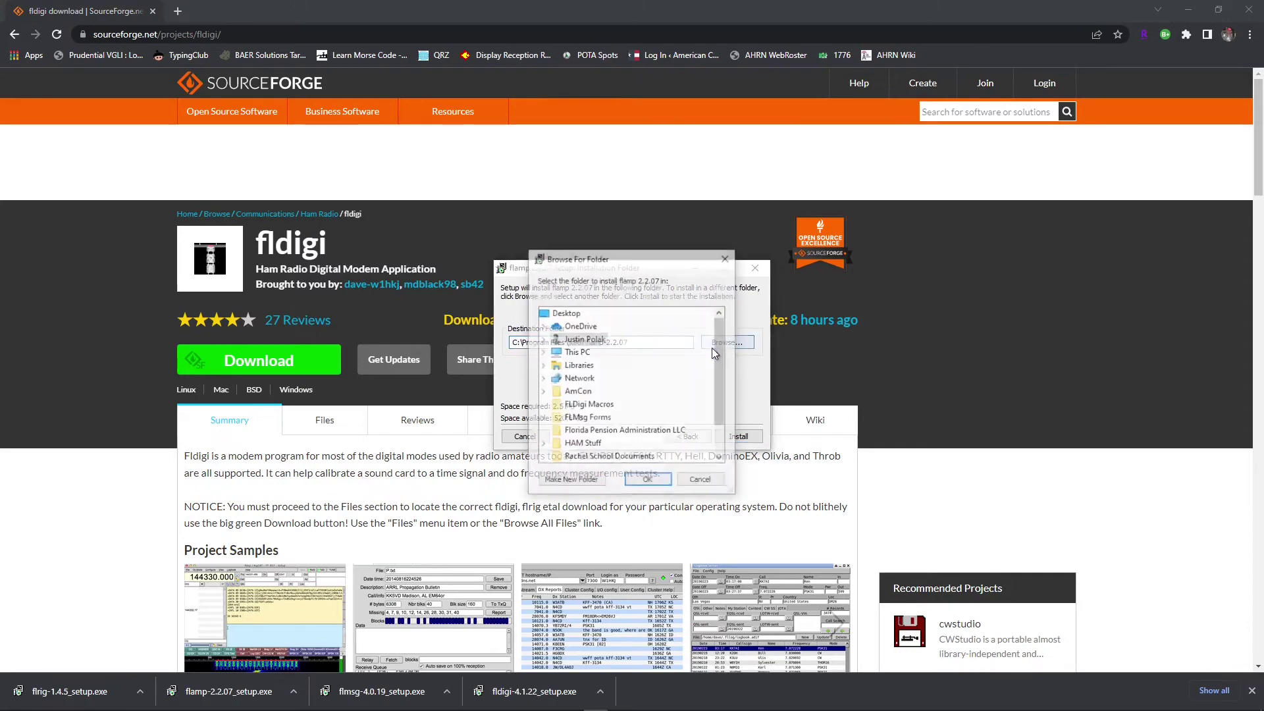
{"action": "left_click", "coordinate": [542, 352]}
{"action": "double_click", "coordinate": [582, 457]}
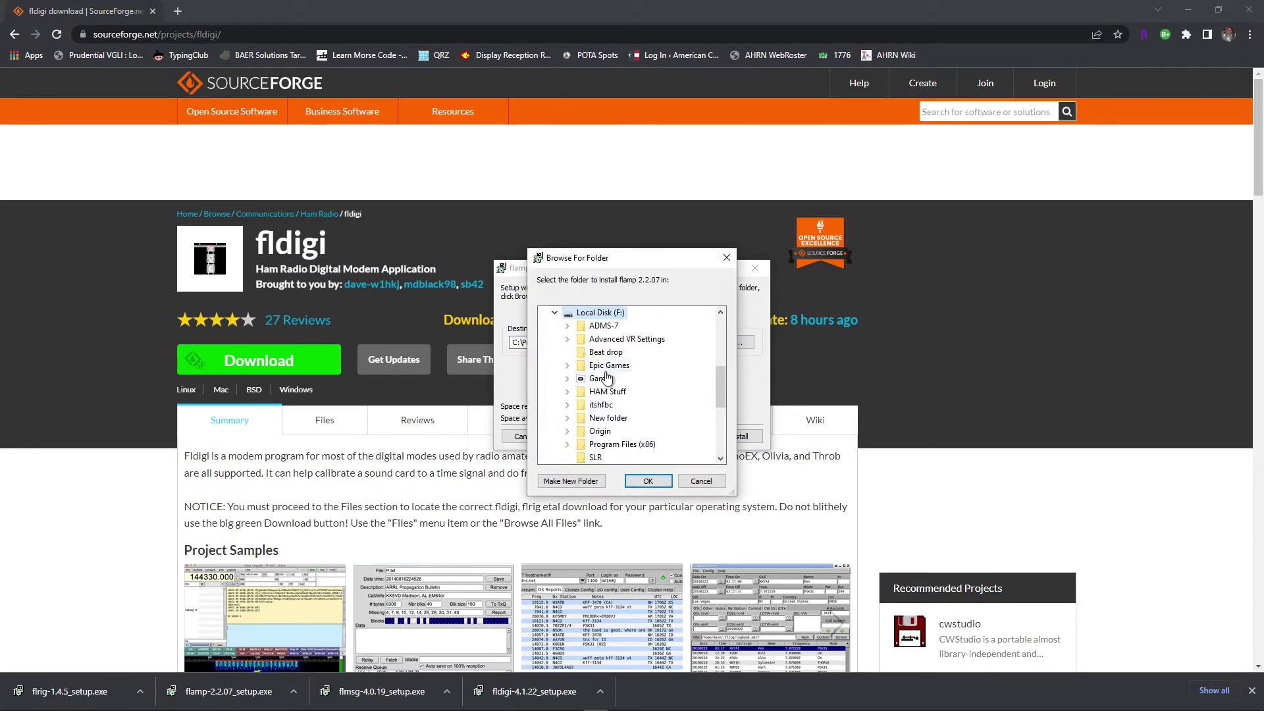
{"action": "left_click", "coordinate": [629, 452]}
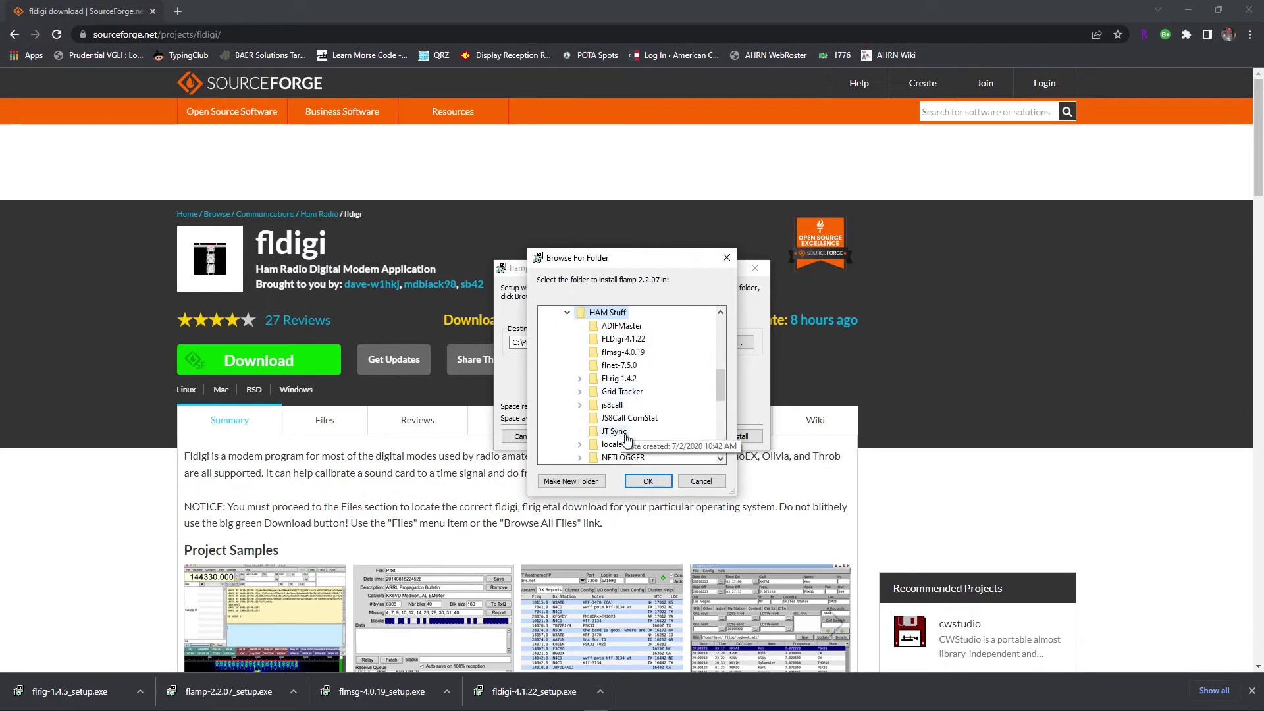
{"action": "left_click", "coordinate": [647, 481]}
{"action": "left_click", "coordinate": [736, 436]}
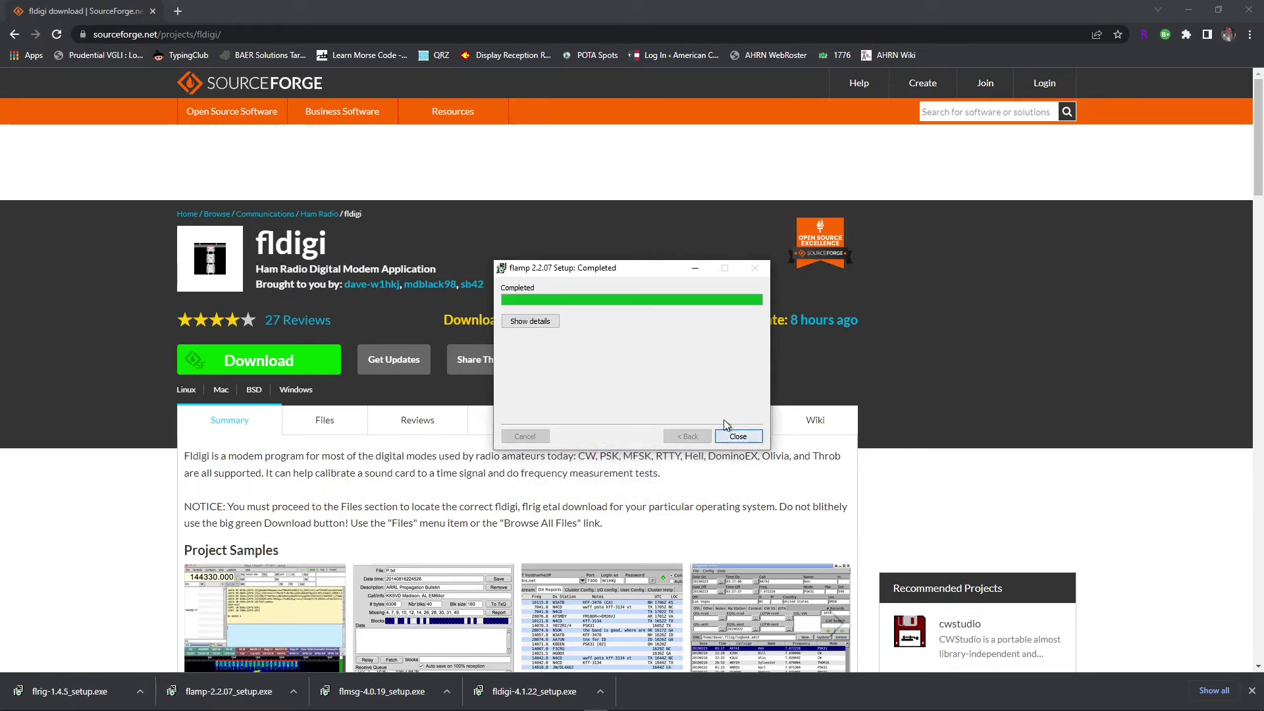
{"action": "left_click", "coordinate": [724, 438]}
Step: Run the downloaded flrig 1.4.5 installer despite the SmartScreen block, accepting the license and keeping the default components
{"action": "left_click", "coordinate": [66, 691]}
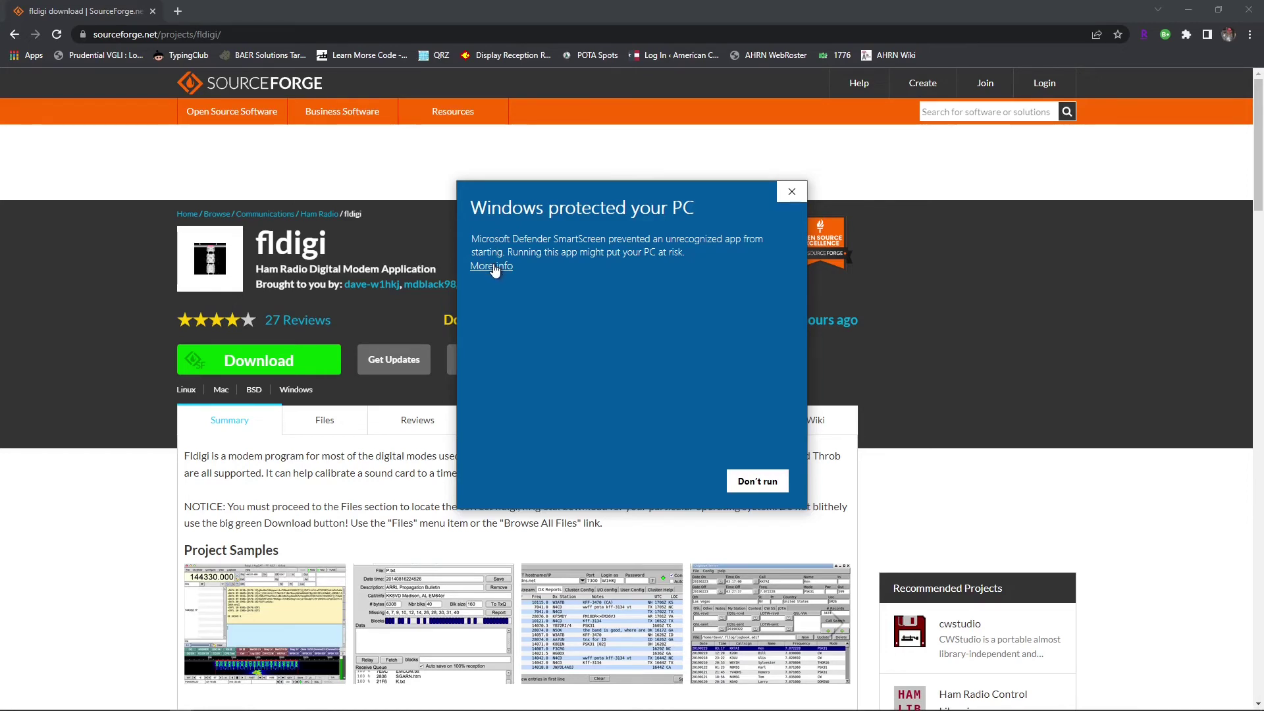
{"action": "left_click", "coordinate": [494, 267]}
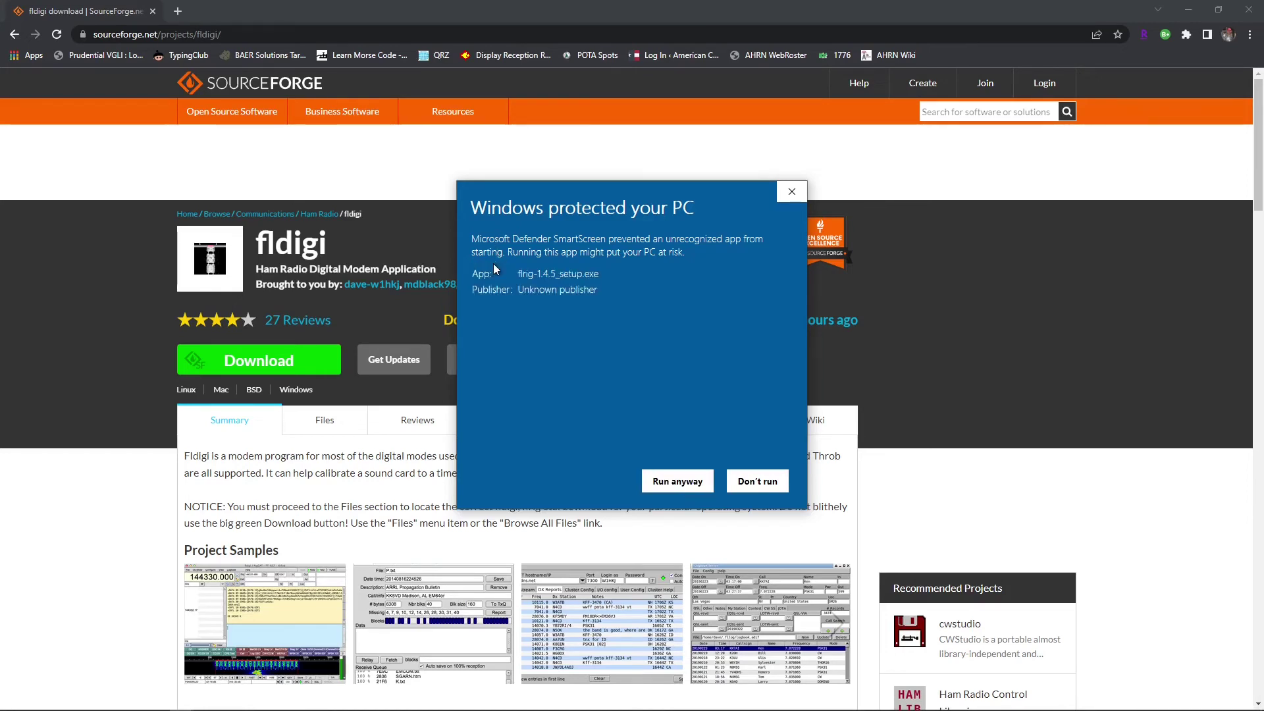
{"action": "left_click", "coordinate": [675, 483]}
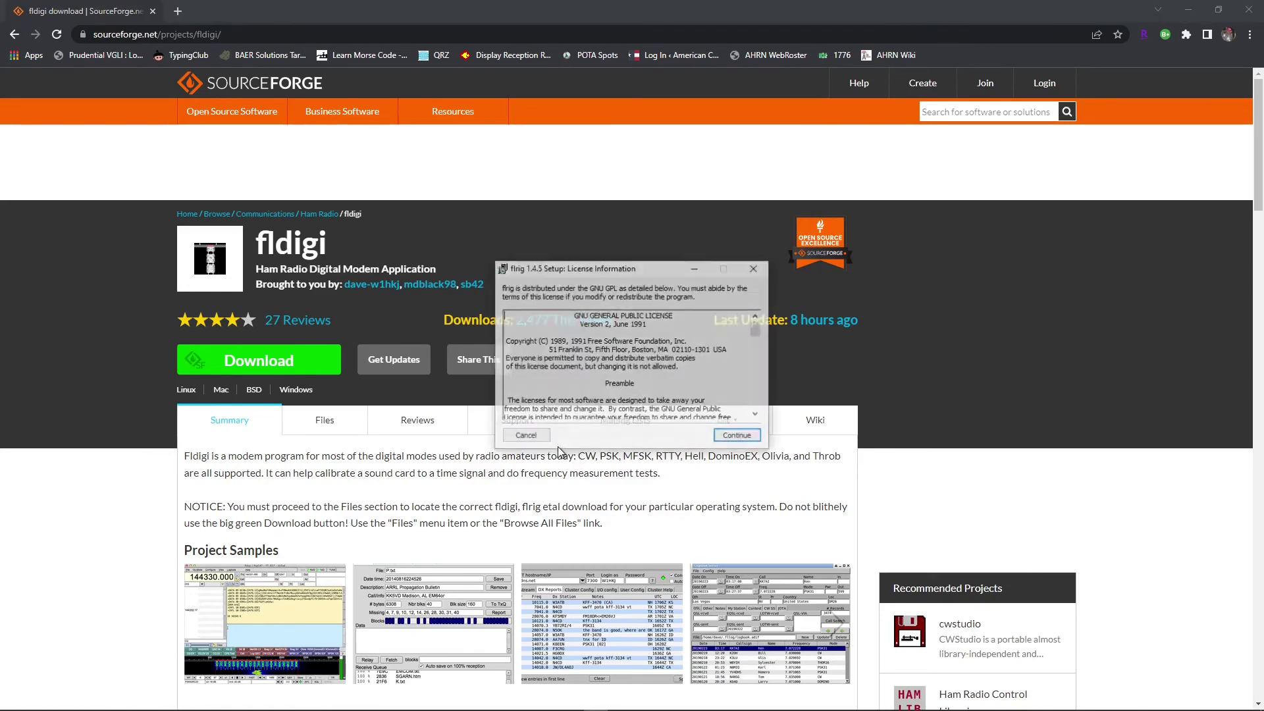
{"action": "left_click", "coordinate": [749, 438]}
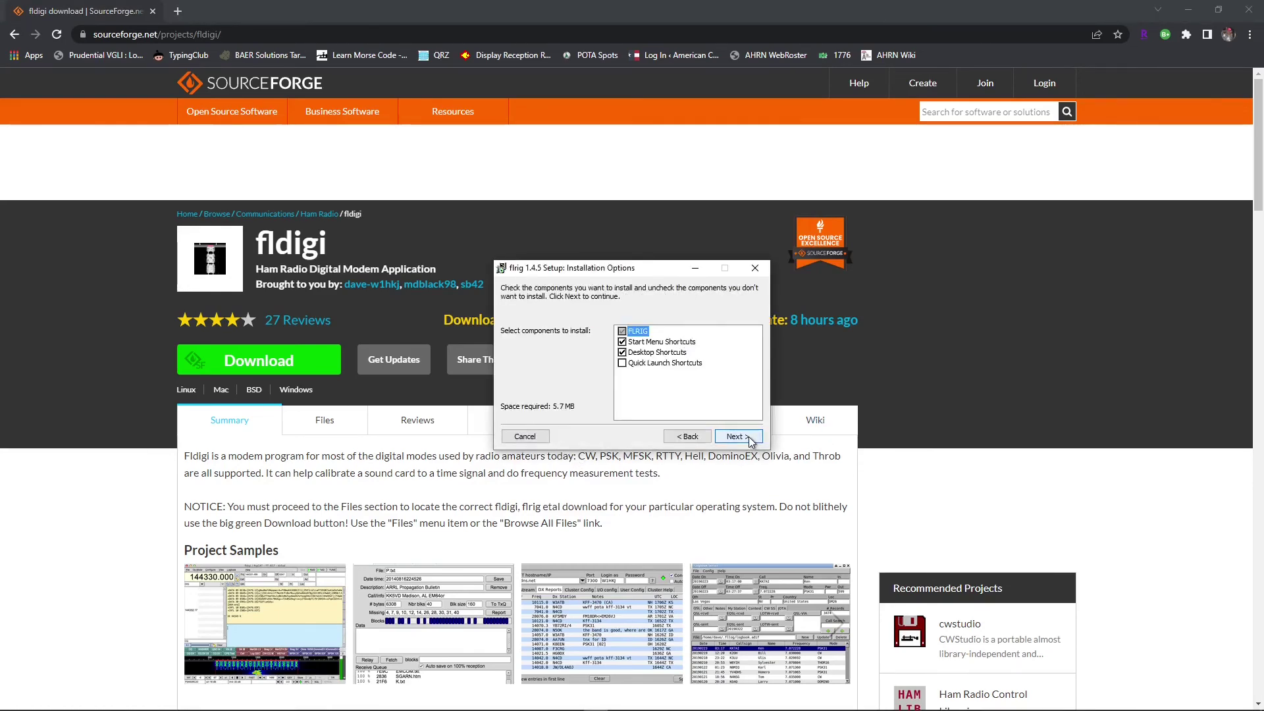
{"action": "left_click", "coordinate": [749, 438]}
Step: Set the flrig destination folder to HAM Stuff on Local Disk (F:), install the program and close the installer
{"action": "left_click", "coordinate": [730, 342]}
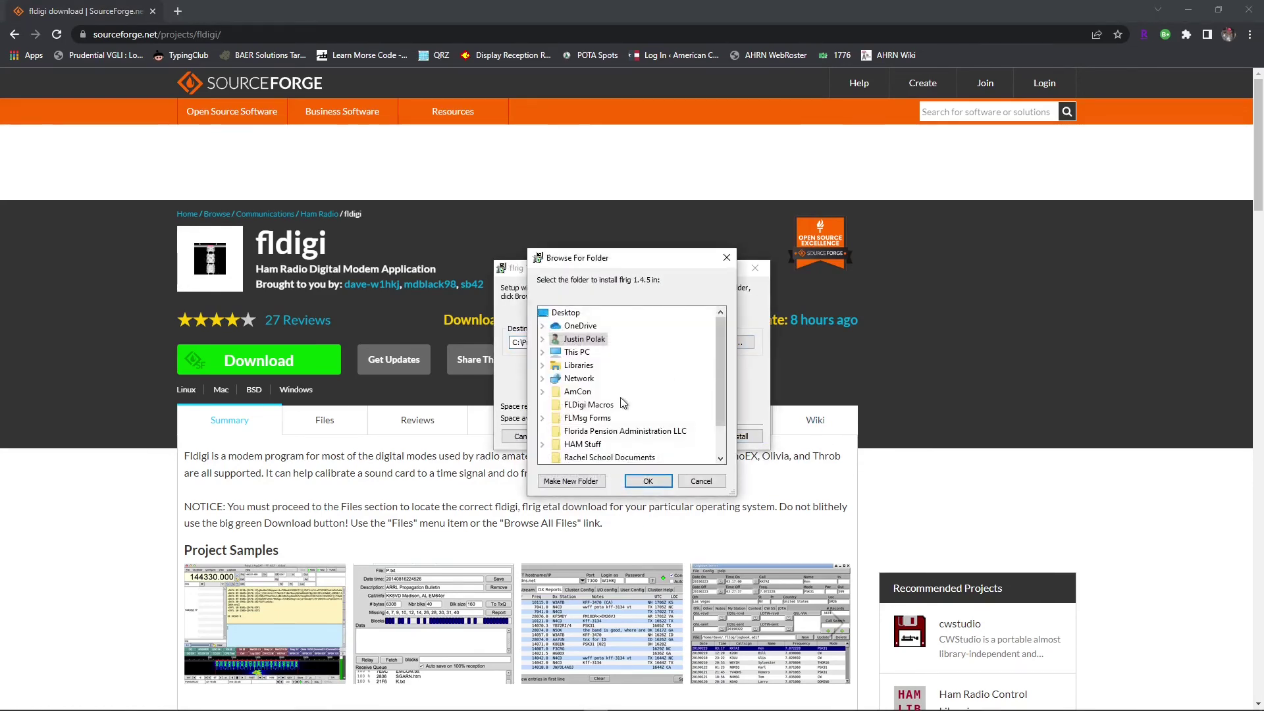
{"action": "left_click", "coordinate": [541, 353]}
{"action": "double_click", "coordinate": [601, 458]}
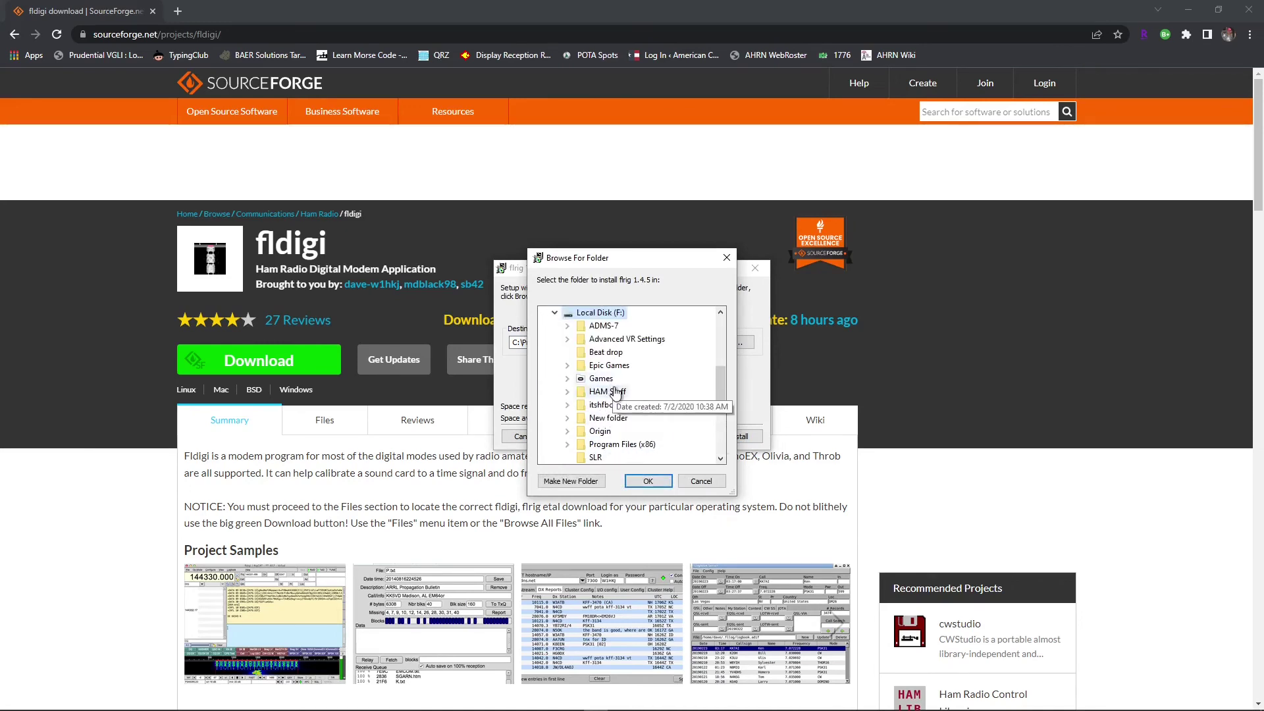
{"action": "left_click", "coordinate": [607, 392]}
{"action": "left_click", "coordinate": [647, 481]}
{"action": "left_click", "coordinate": [736, 437]}
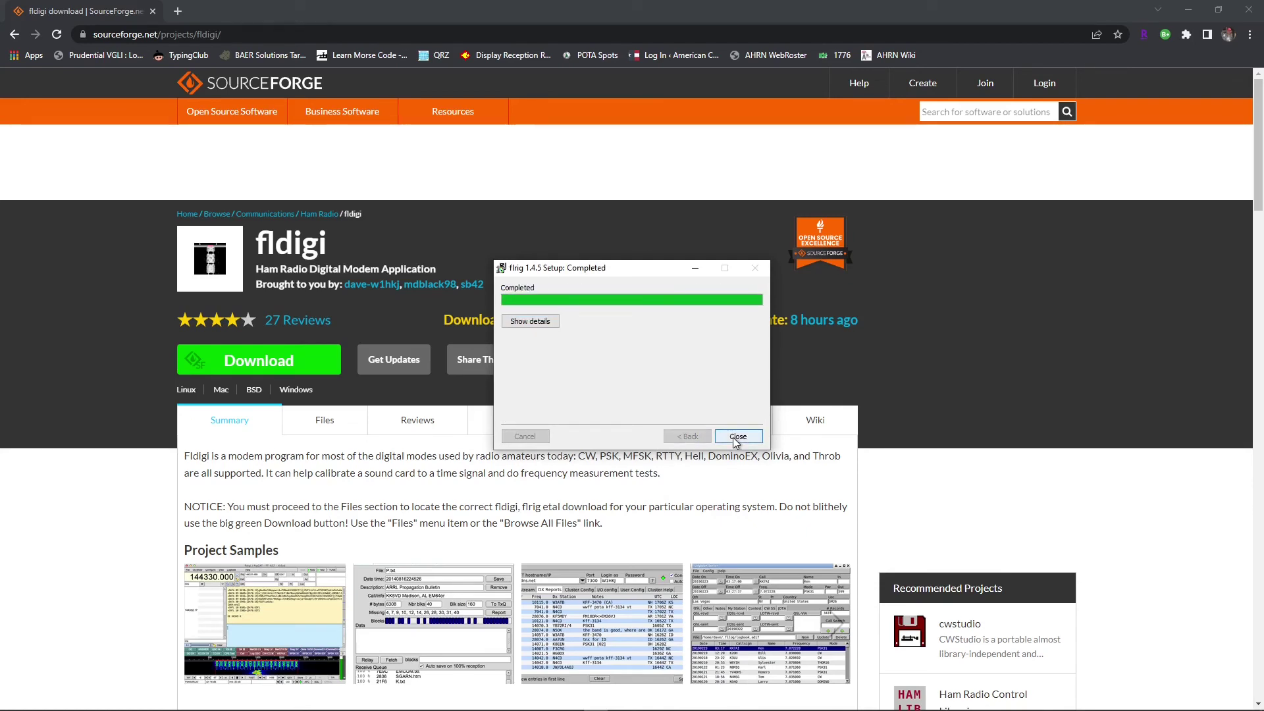
{"action": "left_click", "coordinate": [737, 437]}
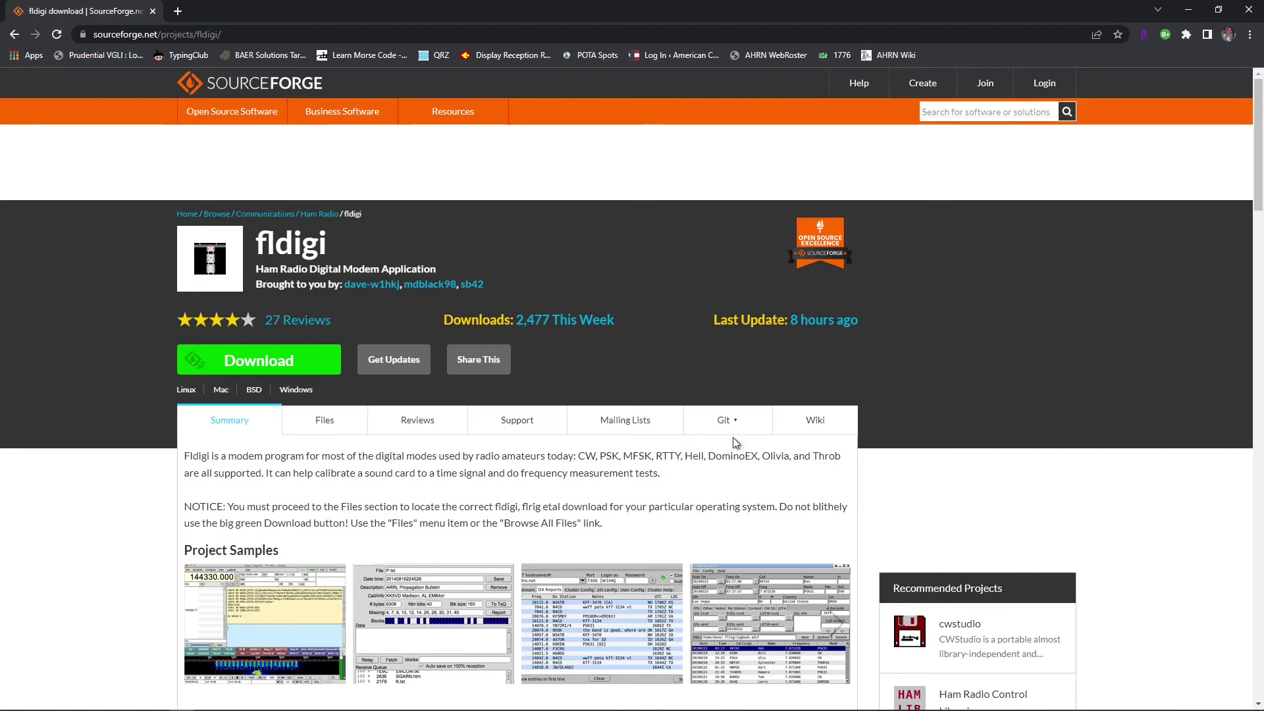
Step: Close the browser and gather the fldigi, flamp, flrig and flmsg shortcuts near the middle of the desktop
{"action": "left_click", "coordinate": [1249, 13]}
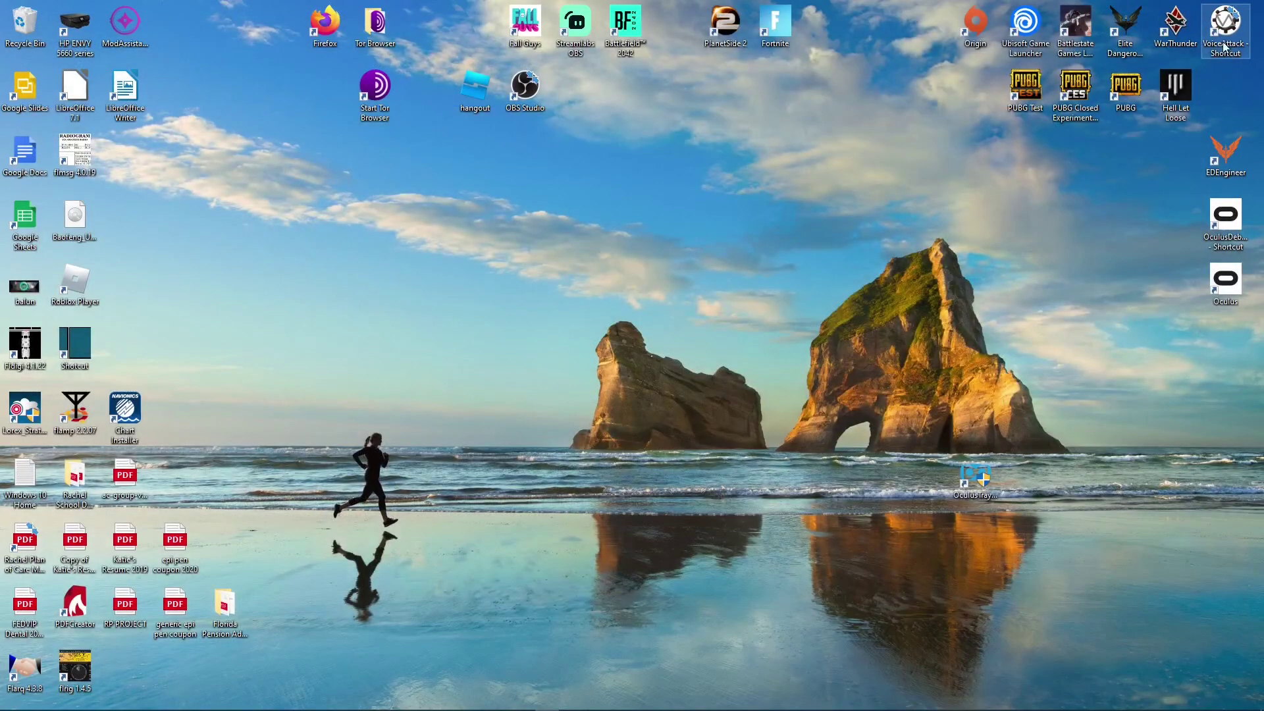
{"action": "left_click_drag", "start_coordinate": [20, 348], "coordinate": [520, 299]}
{"action": "left_click_drag", "start_coordinate": [75, 411], "coordinate": [640, 310]}
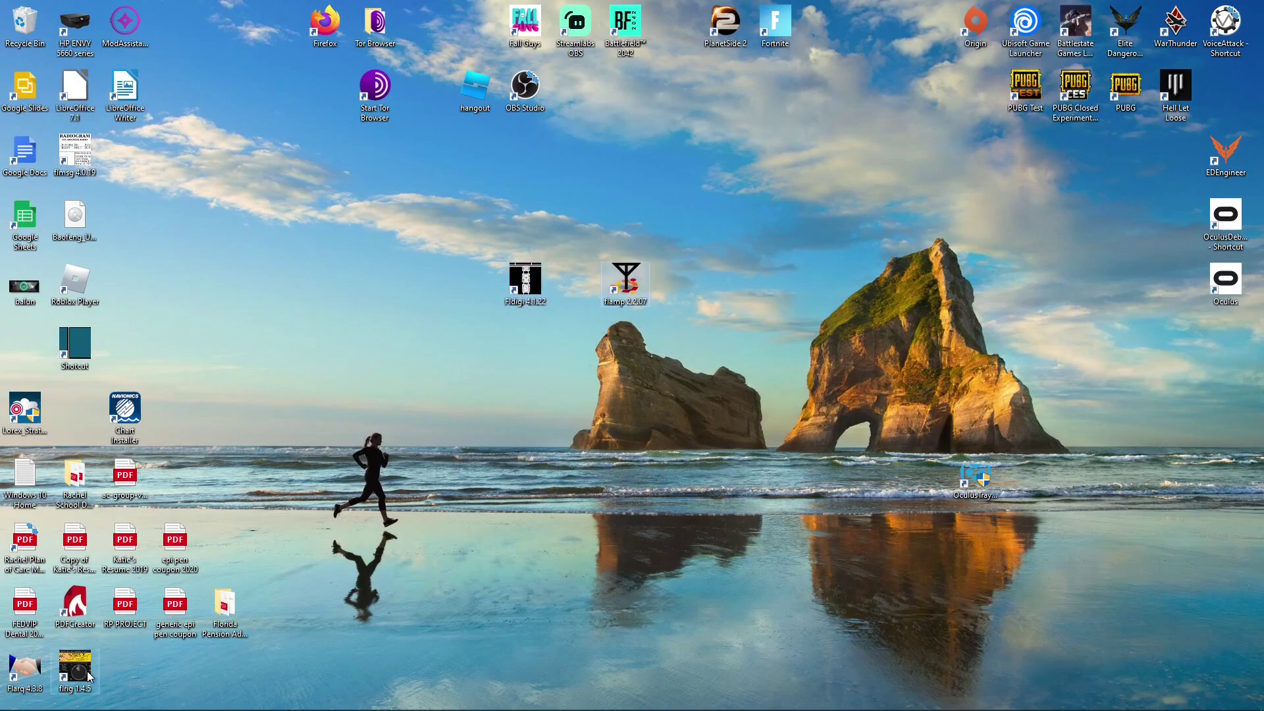
{"action": "left_click_drag", "start_coordinate": [75, 670], "coordinate": [714, 353]}
{"action": "left_click_drag", "start_coordinate": [709, 300], "coordinate": [685, 303]}
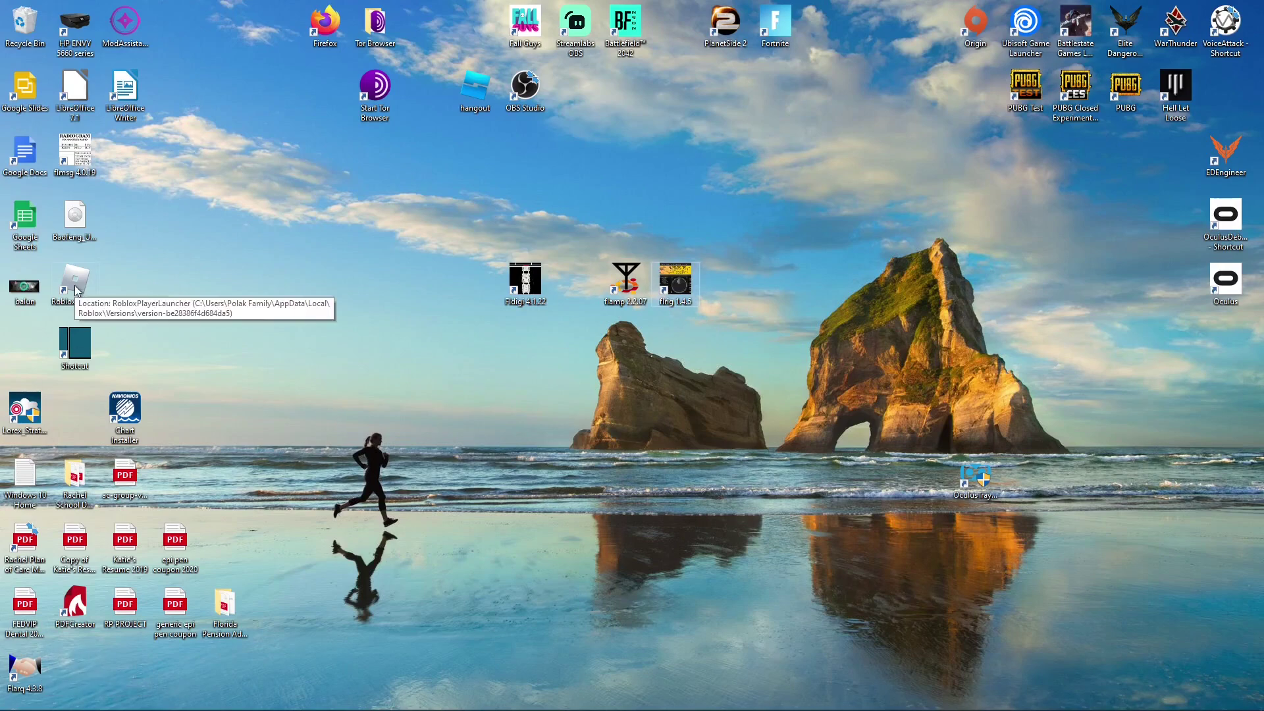
{"action": "left_click", "coordinate": [90, 165]}
{"action": "left_click_drag", "start_coordinate": [89, 159], "coordinate": [689, 352]}
{"action": "left_click_drag", "start_coordinate": [437, 260], "coordinate": [828, 394]}
{"action": "left_click", "coordinate": [828, 389]}
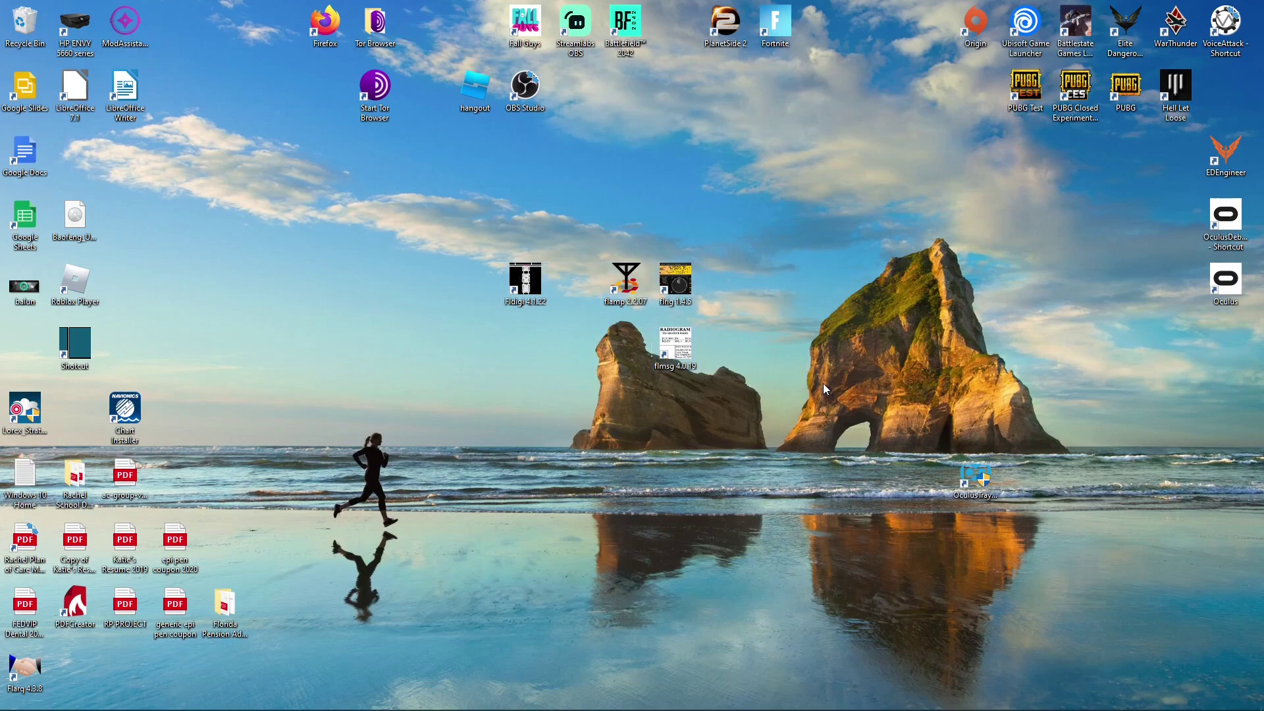